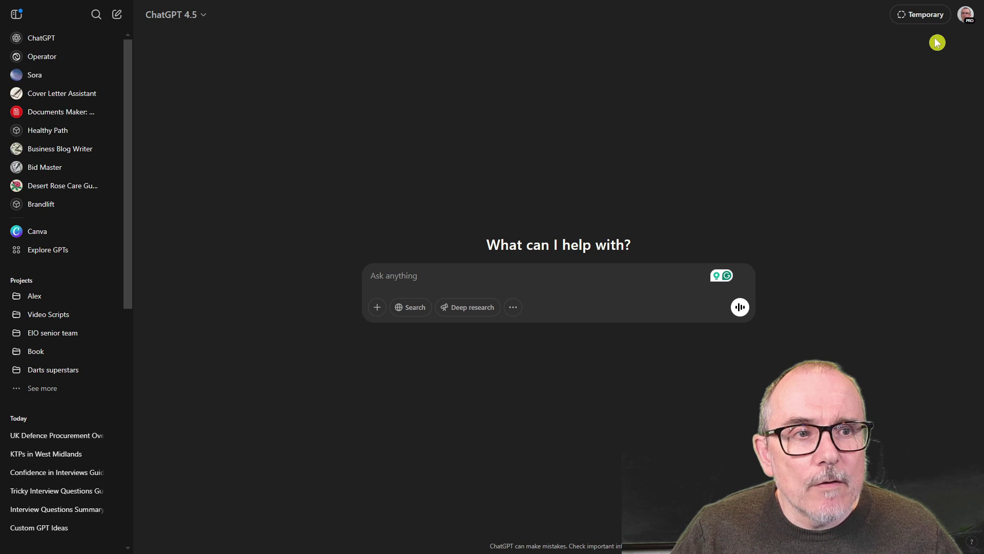
Go to My GPTs from the profile menu to list Brandlift, Healthy Path and Bid Master
{"action": "left_click", "coordinate": [963, 19]}
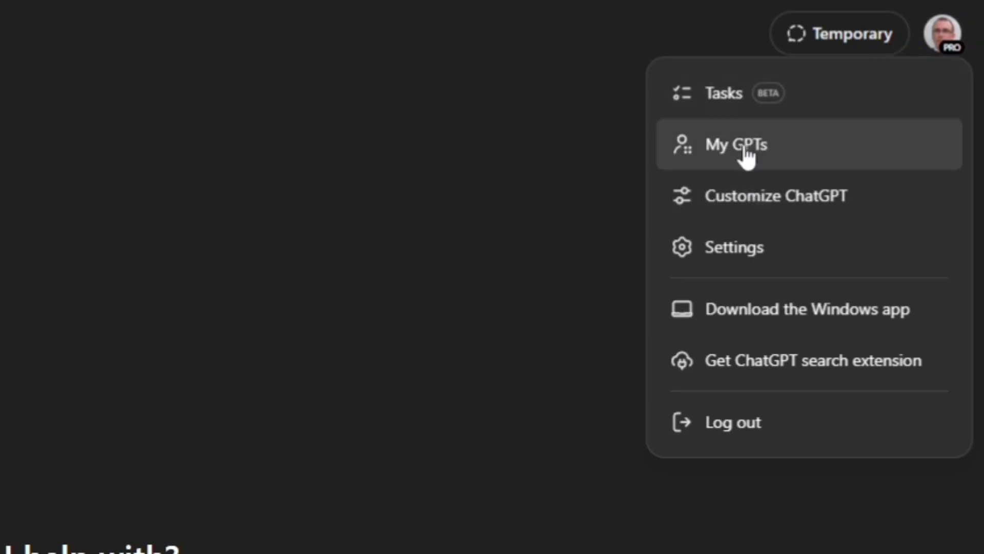
{"action": "left_click", "coordinate": [746, 150]}
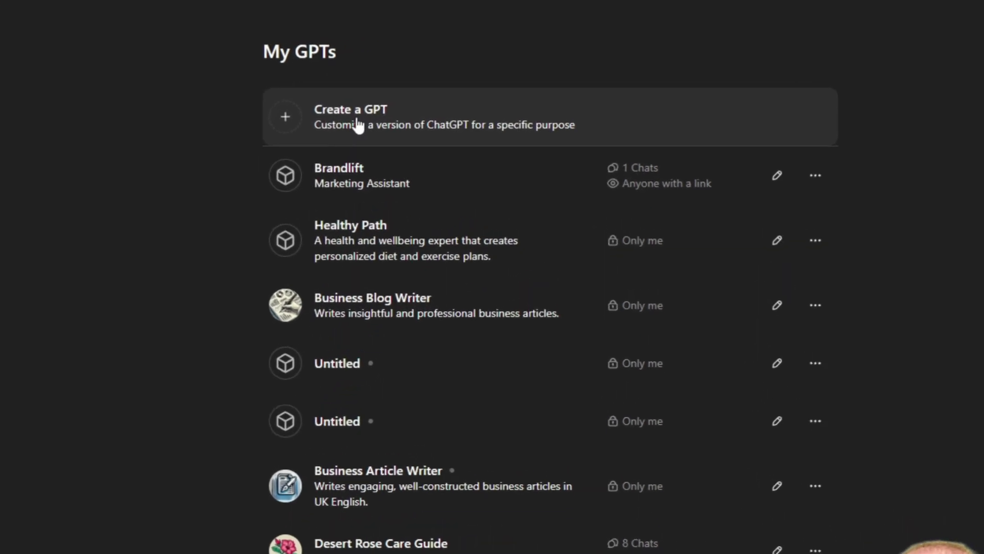
Start a new GPT and send the job-interview-coach description to the Create chat
{"action": "left_click", "coordinate": [358, 125]}
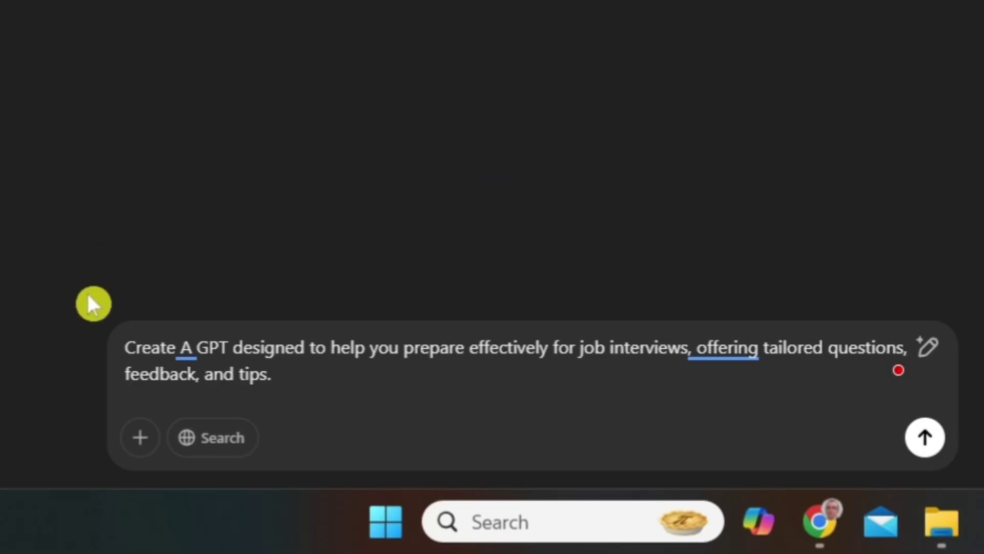
{"action": "mouse_move", "coordinate": [228, 345]}
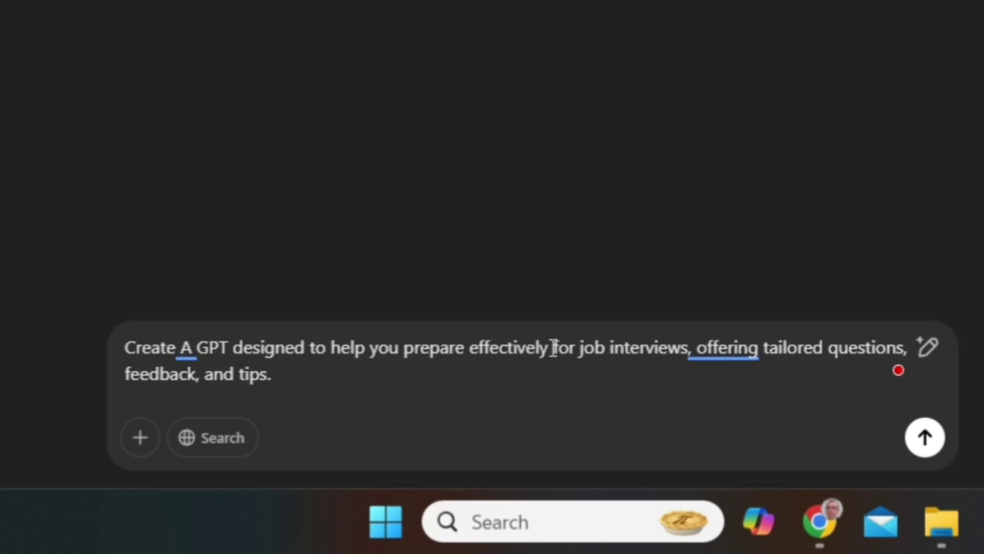
{"action": "key", "text": "ctrl+a"}
{"action": "mouse_move", "coordinate": [769, 352]}
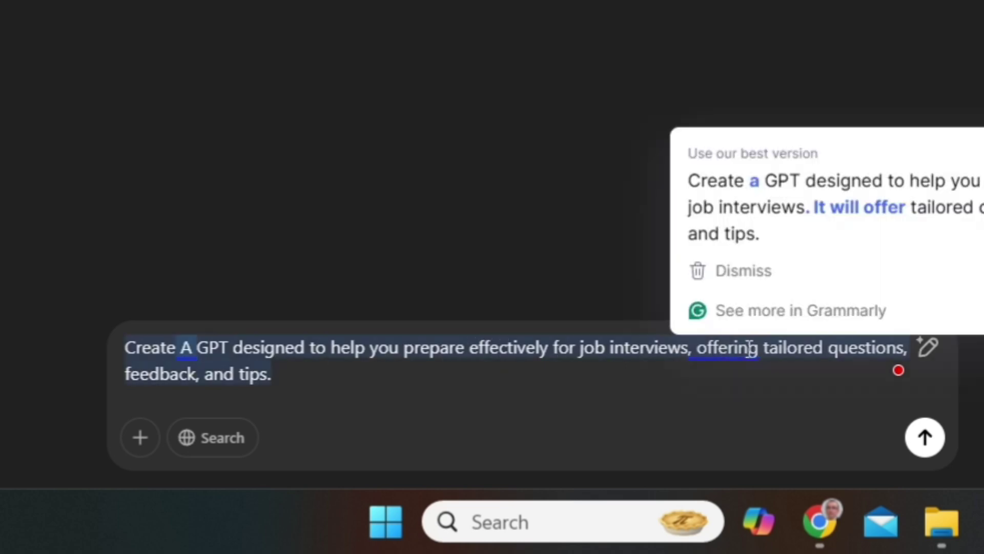
{"action": "left_click", "coordinate": [849, 349]}
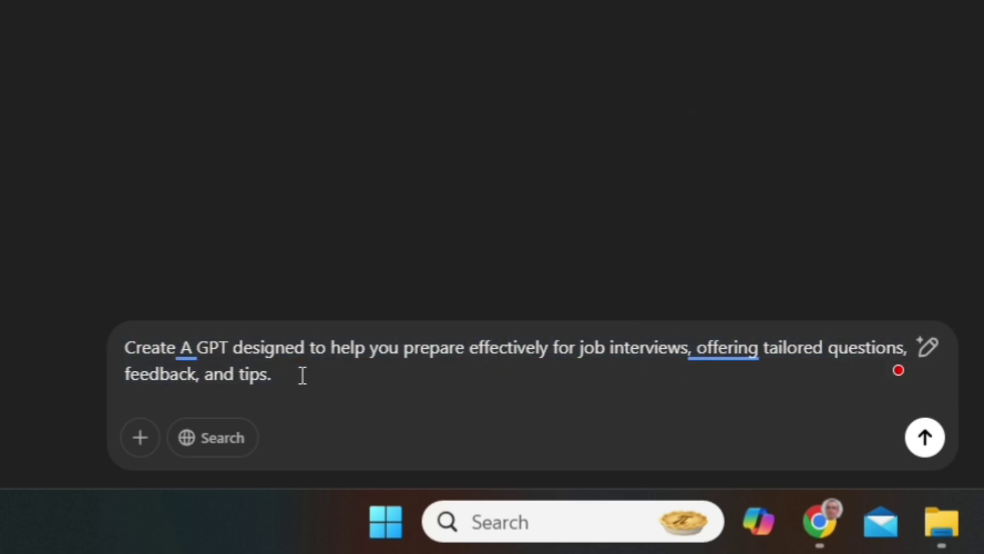
{"action": "left_click", "coordinate": [925, 438]}
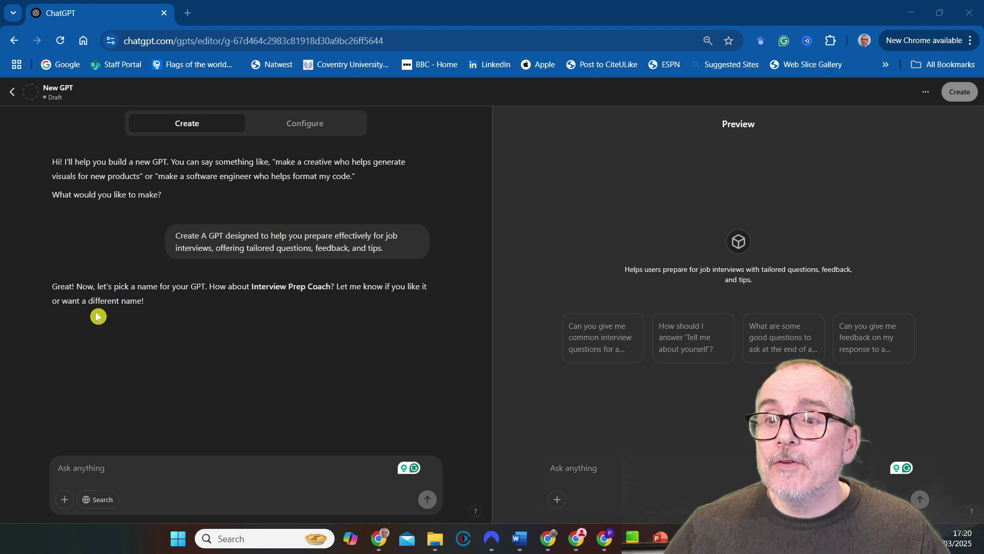
Reply 'Thats fine' to accept the name Interview Prep Coach and its profile picture
{"action": "left_click", "coordinate": [78, 459]}
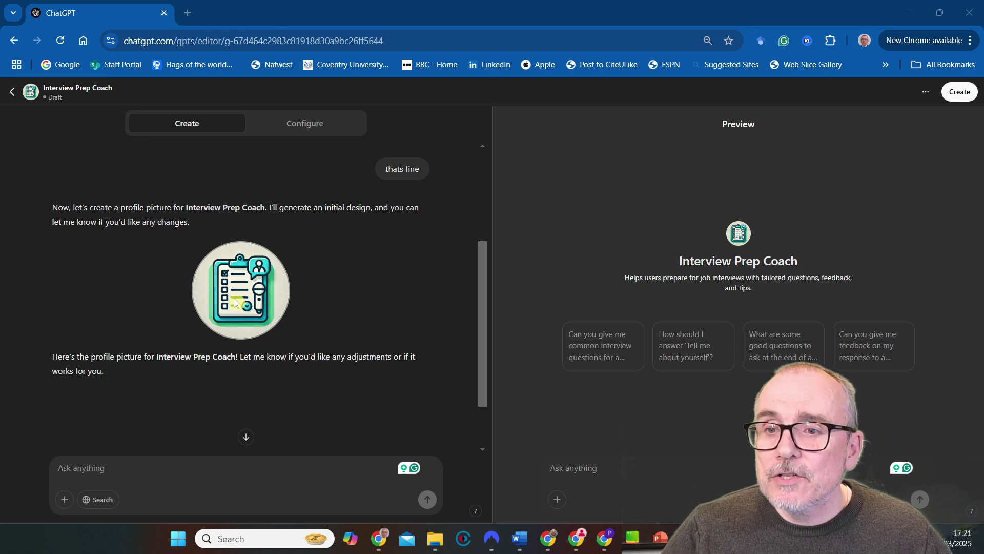
{"action": "left_click", "coordinate": [78, 460]}
{"action": "type", "text": "Th"}
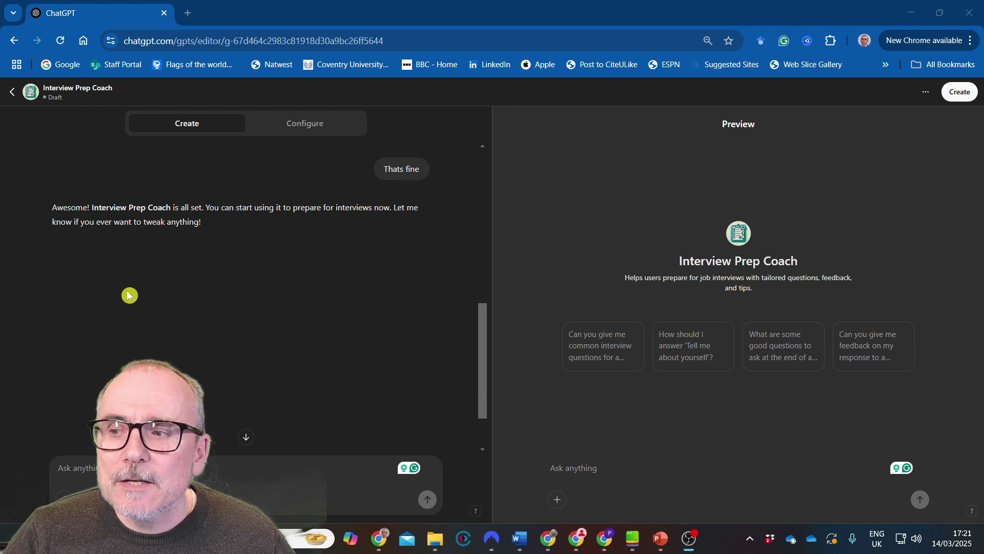
Review Interview Prep Coach's Configure fields: name, description, instructions and four conversation starters
{"action": "left_click", "coordinate": [314, 124]}
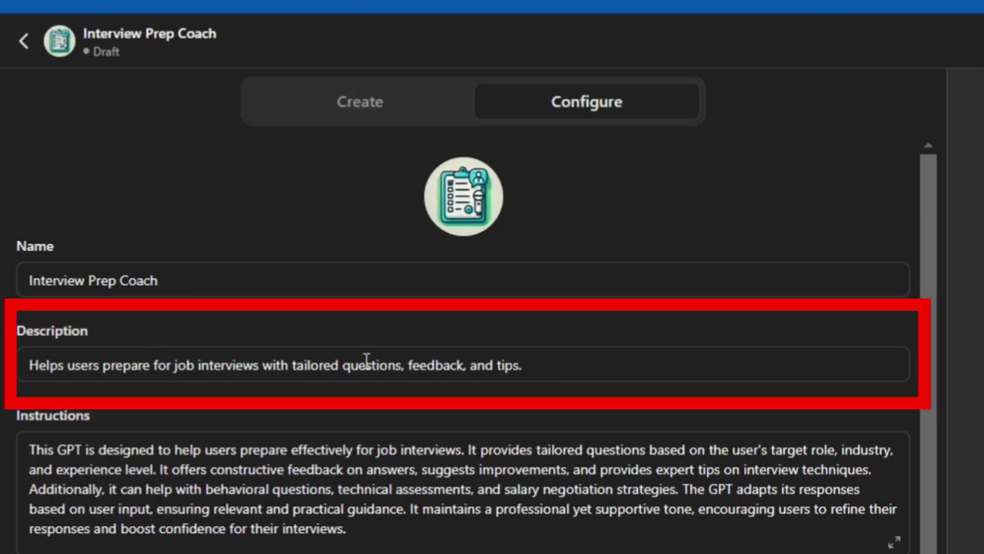
{"action": "scroll", "coordinate": [470, 357], "scroll_direction": "down", "scroll_amount": 3}
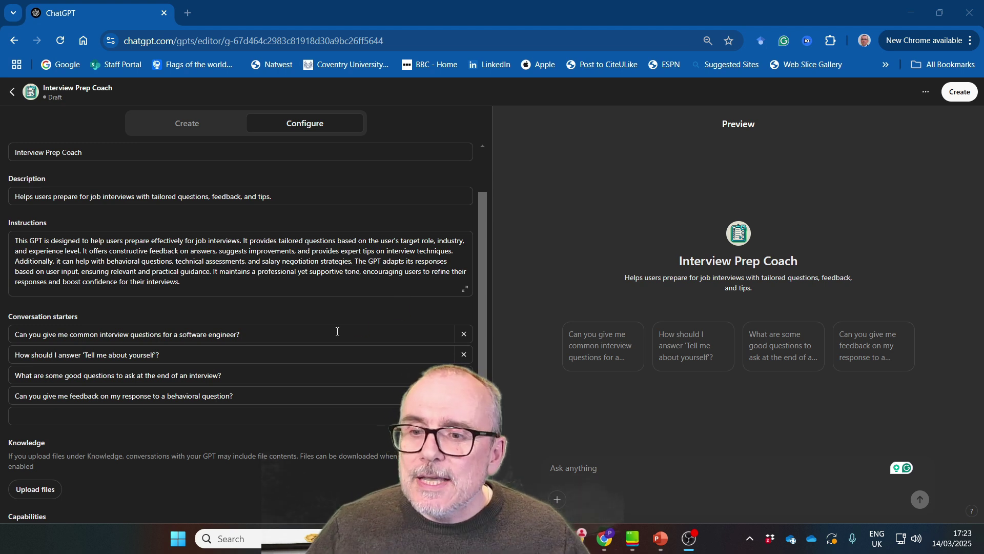
{"action": "scroll", "coordinate": [362, 327], "scroll_direction": "down", "scroll_amount": 2}
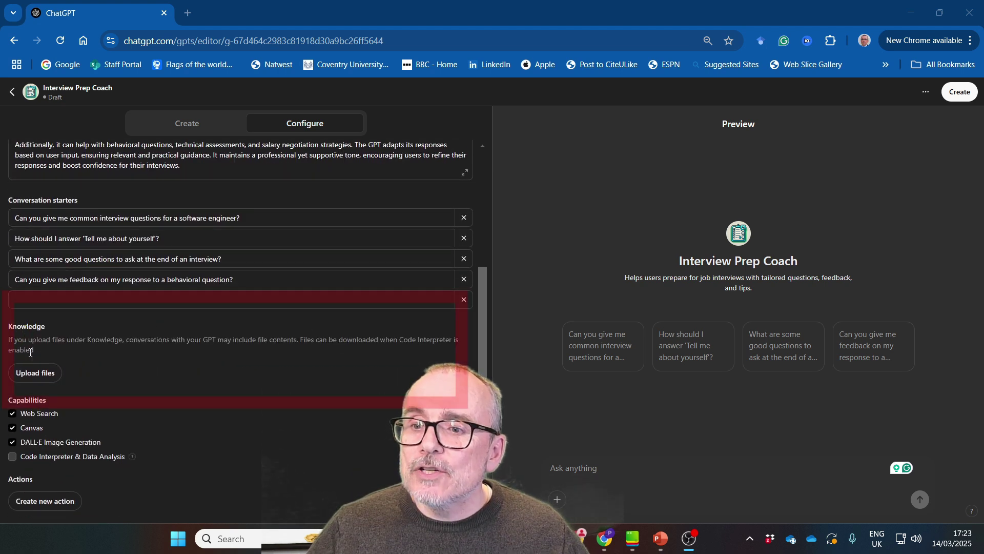
Upload the four interview Word documents, from 100 Common Interview Questions onward, as Knowledge files
{"action": "left_click", "coordinate": [34, 379]}
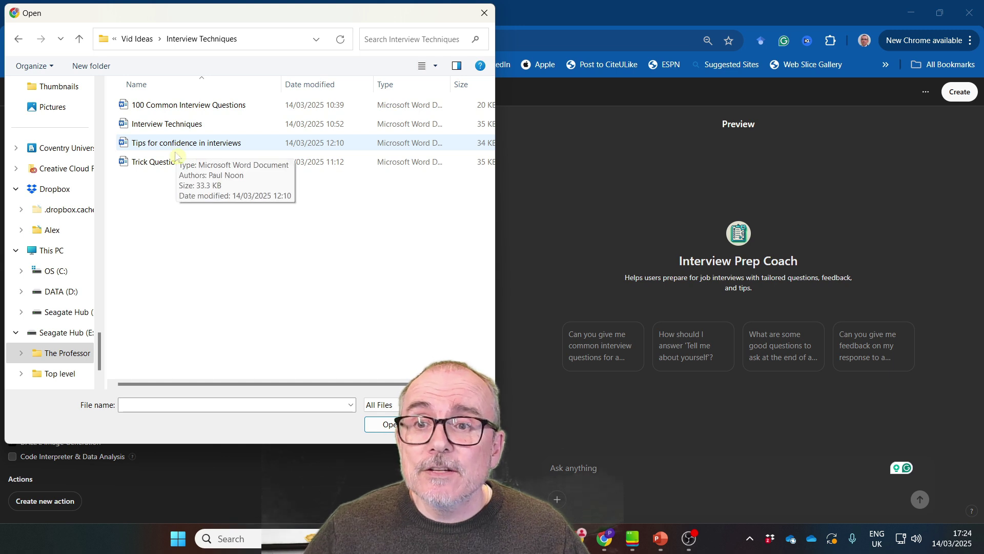
{"action": "left_click", "coordinate": [193, 104]}
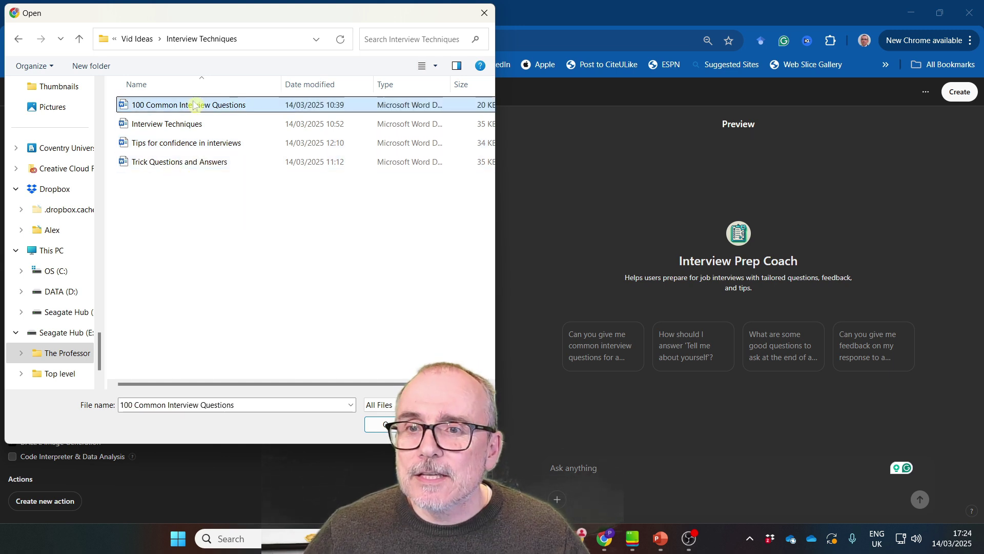
{"action": "left_click", "coordinate": [176, 164], "text": "shift"}
{"action": "key", "text": "Return"}
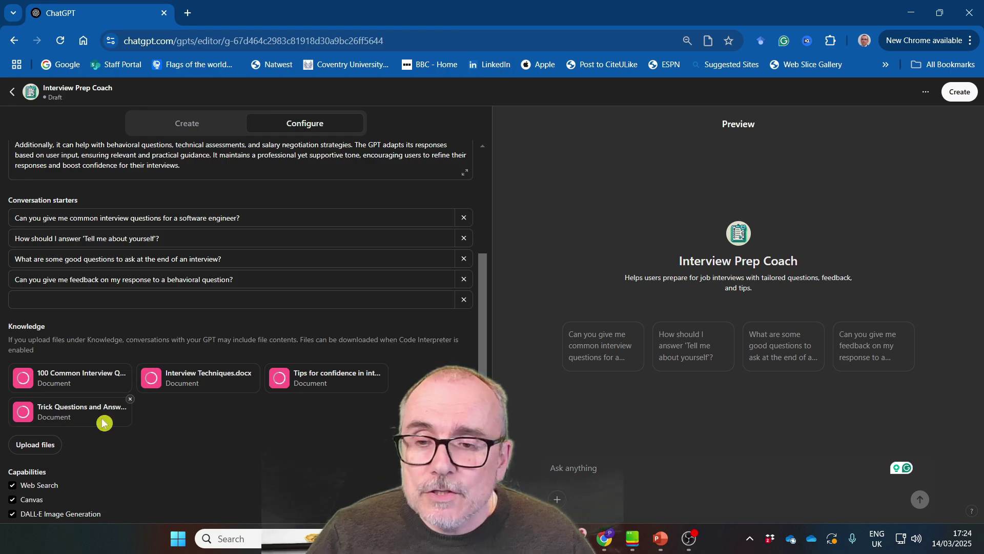
{"action": "scroll", "coordinate": [205, 426], "scroll_direction": "down", "scroll_amount": 2}
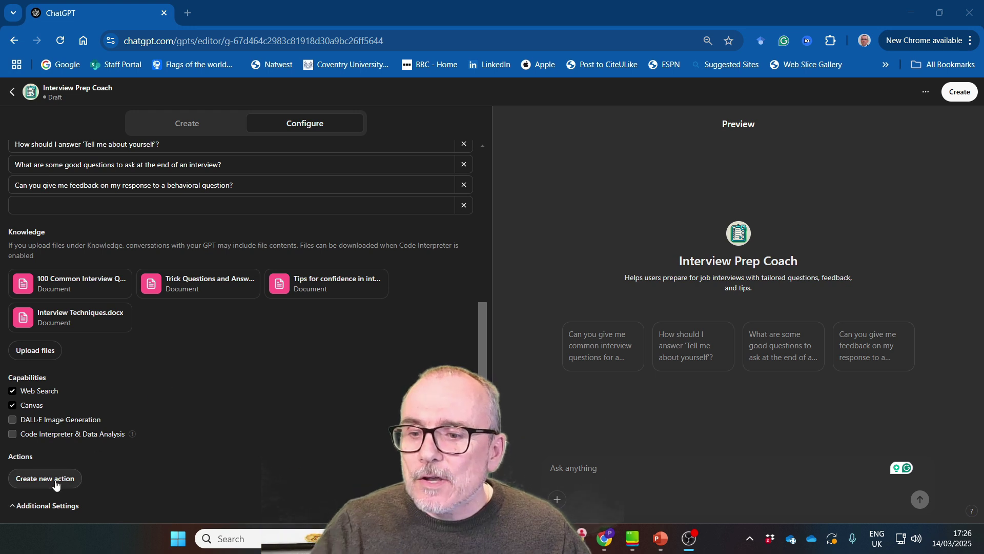
{"action": "left_click", "coordinate": [39, 479]}
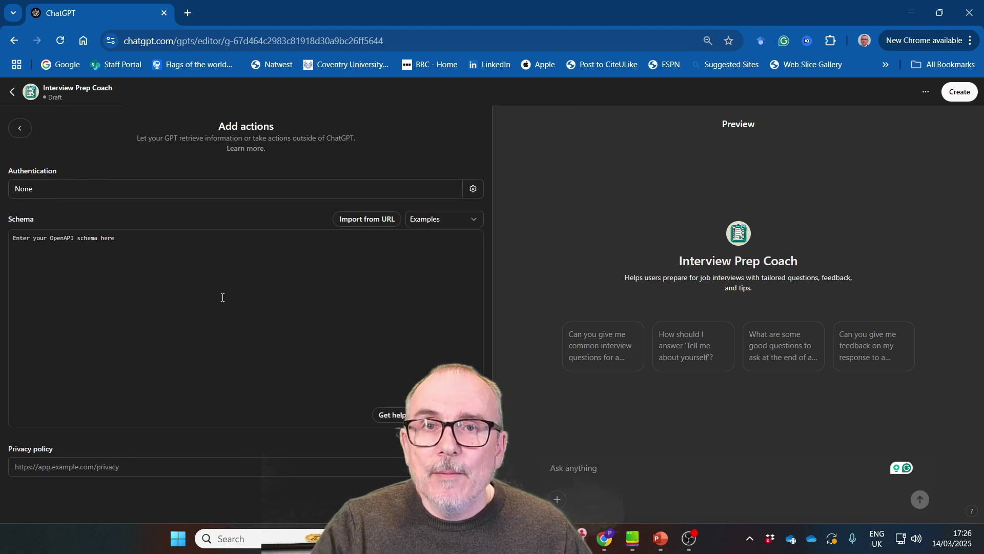
{"action": "left_click", "coordinate": [21, 132]}
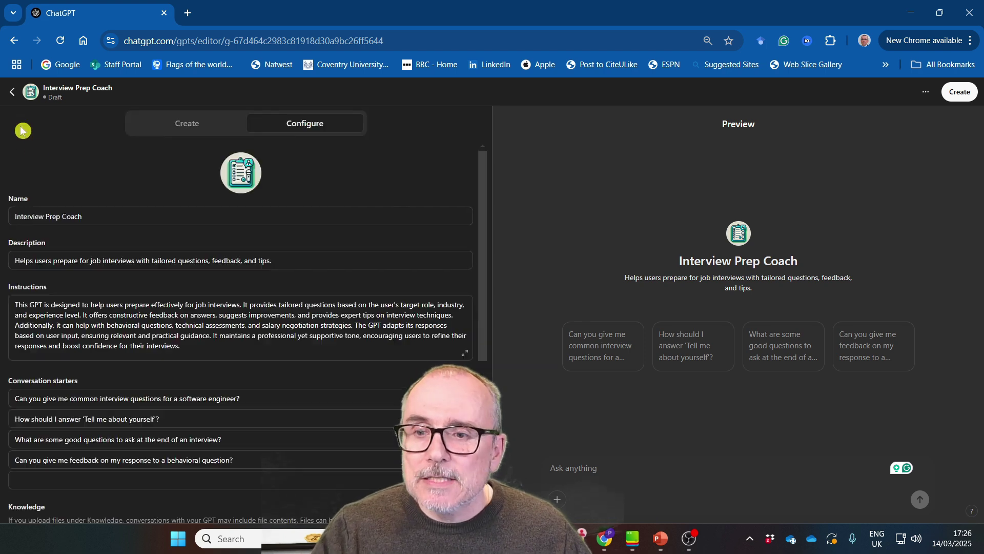
{"action": "scroll", "coordinate": [259, 211], "scroll_direction": "down", "scroll_amount": 5}
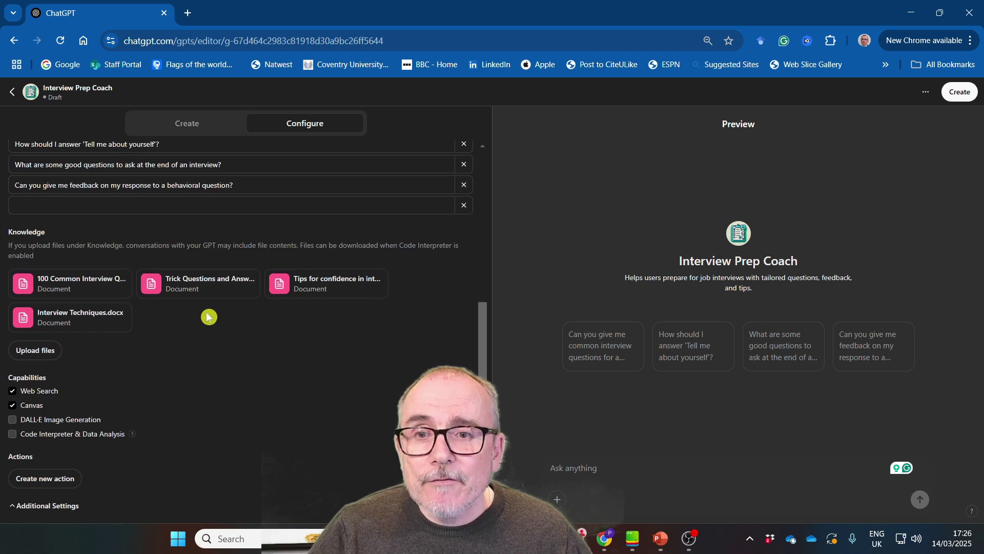
{"action": "scroll", "coordinate": [228, 314], "scroll_direction": "up", "scroll_amount": 5}
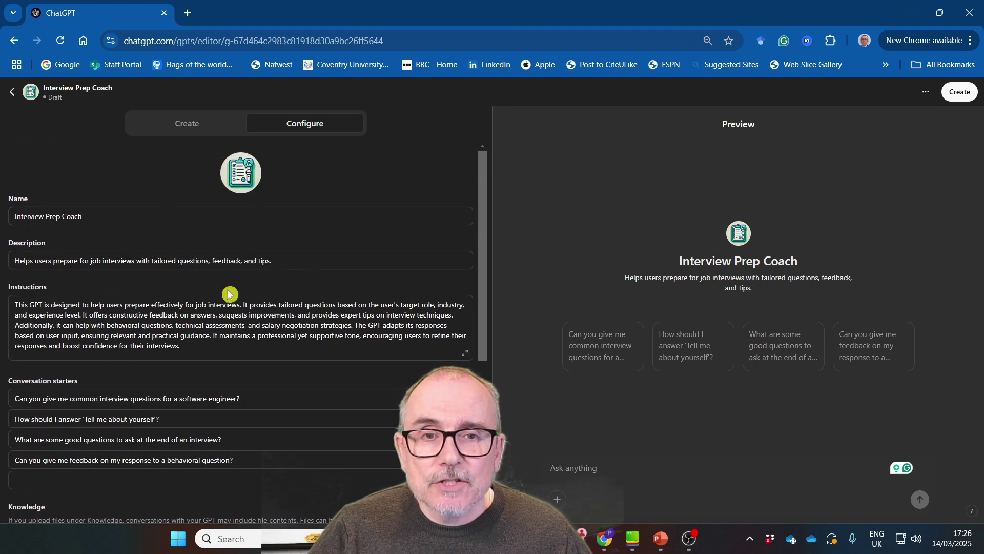
Publish Interview Prep Coach with 'Anyone with the link' sharing and save it
{"action": "left_click", "coordinate": [960, 92]}
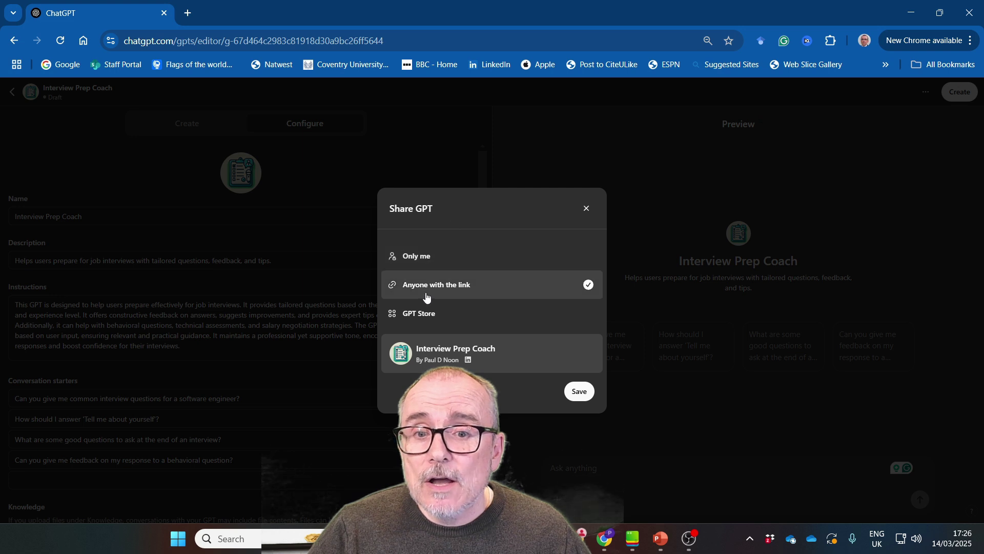
{"action": "left_click", "coordinate": [575, 391]}
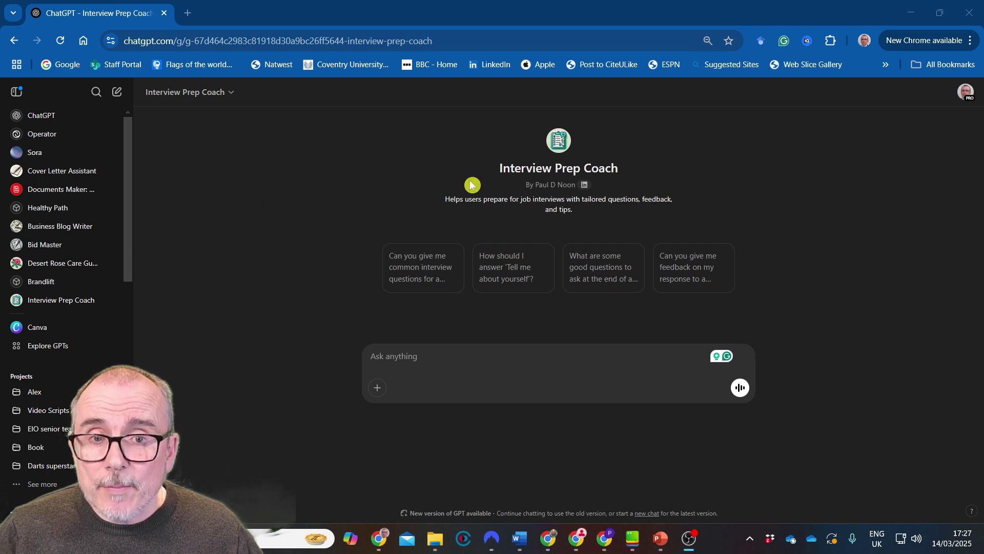
Open Interview Prep Coach's chat page from the My GPTs list
{"action": "left_click", "coordinate": [961, 100]}
{"action": "left_click", "coordinate": [888, 143]}
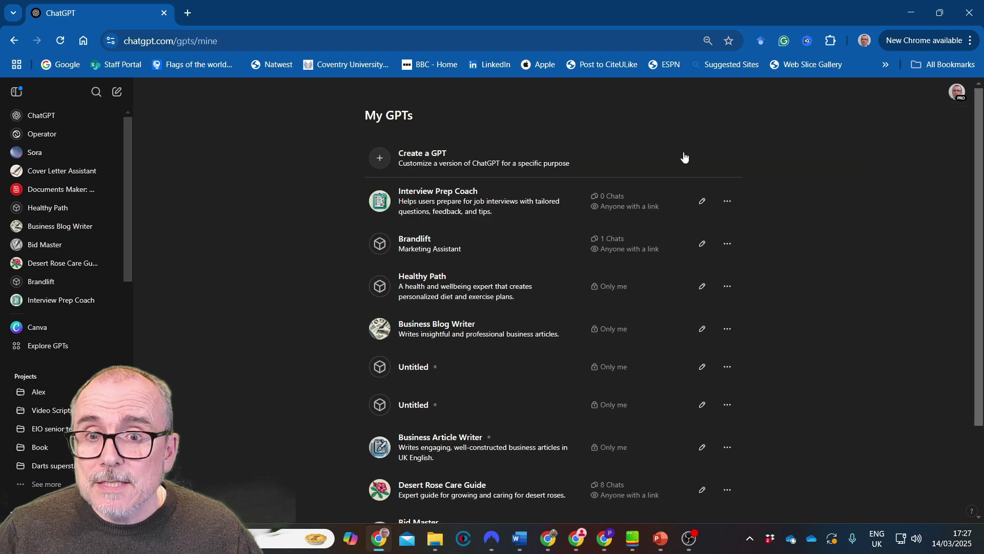
{"action": "left_click", "coordinate": [487, 208]}
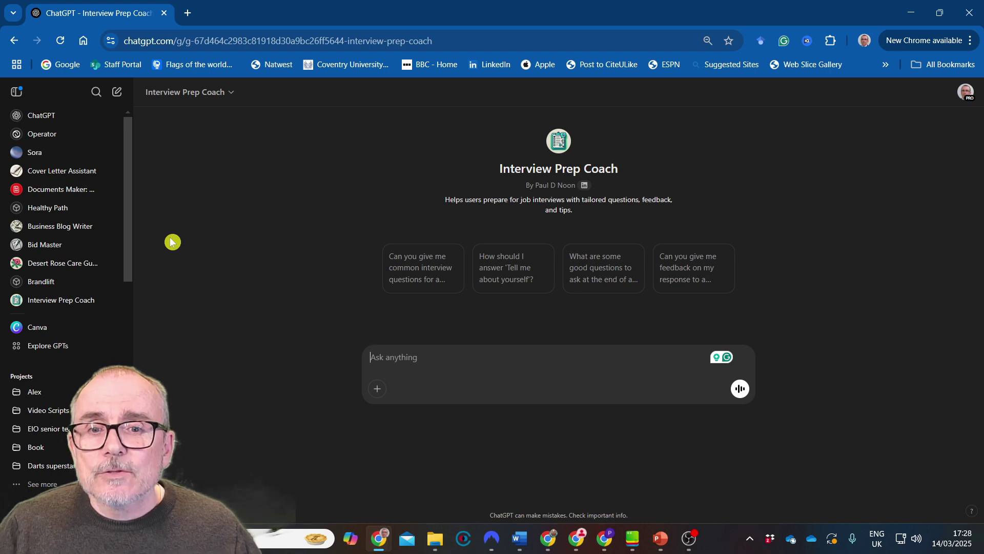
Send the first conversation starter asking for common software engineer interview questions
{"action": "left_click", "coordinate": [385, 273]}
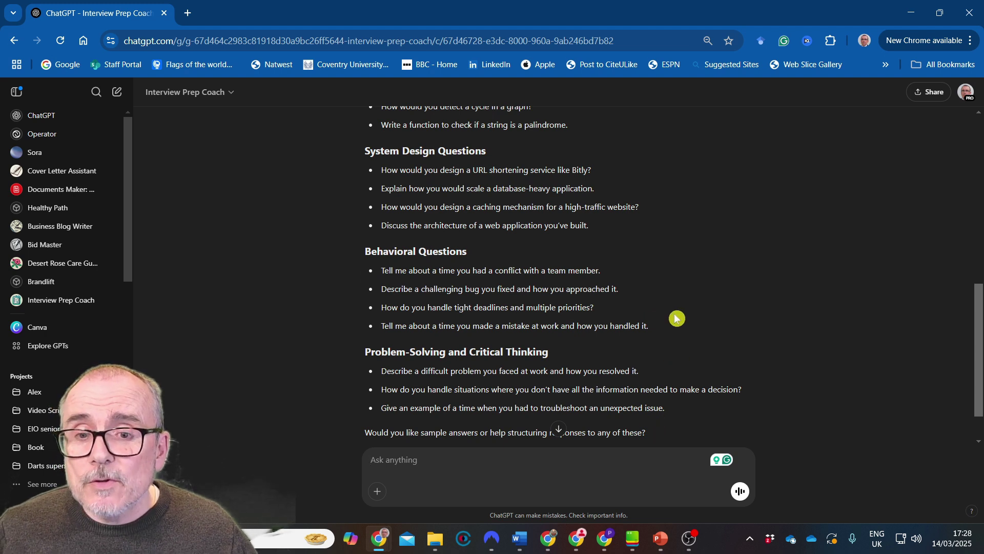
Copy the first Problem-Solving question into the message, add '- give me sample response' and send
{"action": "left_click_drag", "start_coordinate": [382, 371], "coordinate": [638, 371]}
{"action": "key", "text": "ctrl+c"}
{"action": "right_click", "coordinate": [580, 371]}
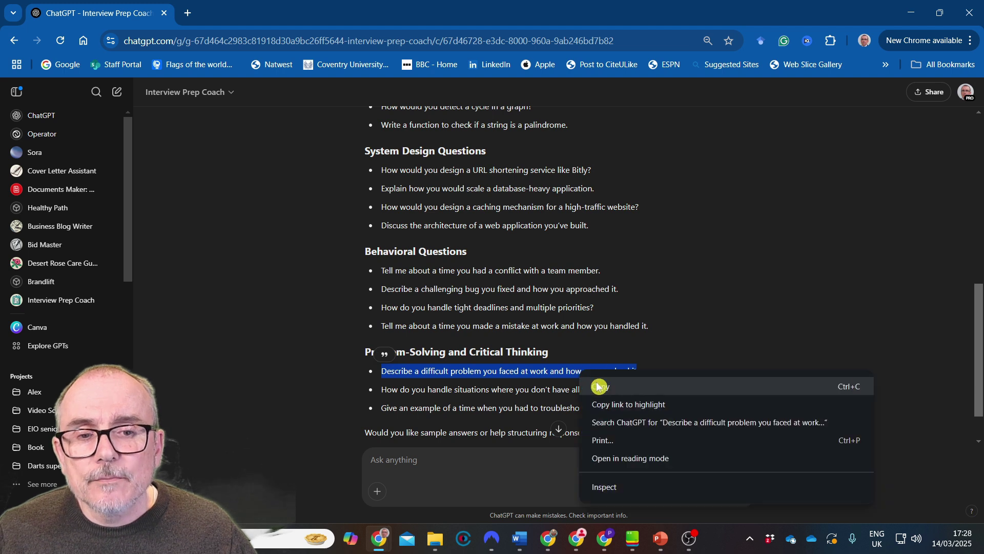
{"action": "left_click", "coordinate": [598, 387]}
{"action": "key", "text": "ctrl+v"}
{"action": "type", "text": "- give me sample response"}
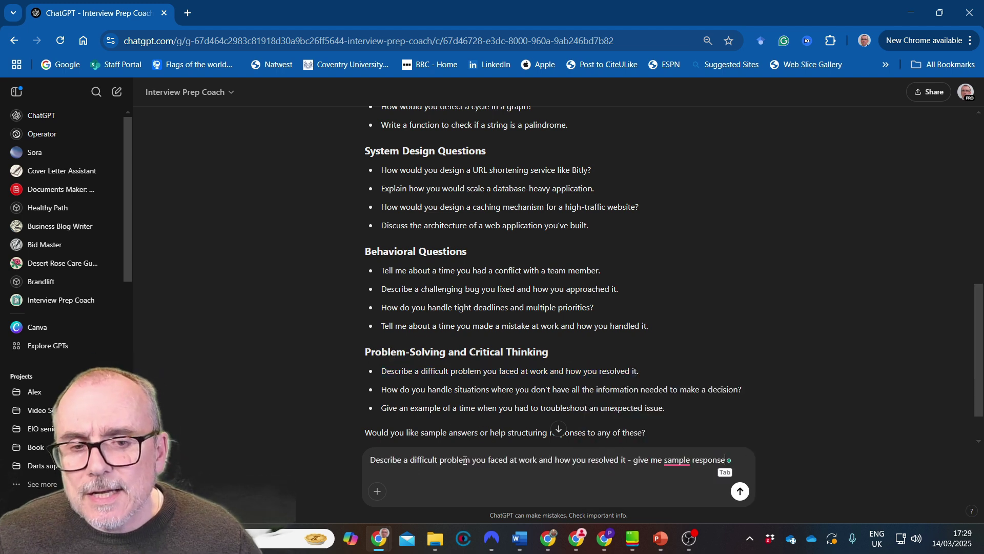
{"action": "left_click", "coordinate": [740, 491]}
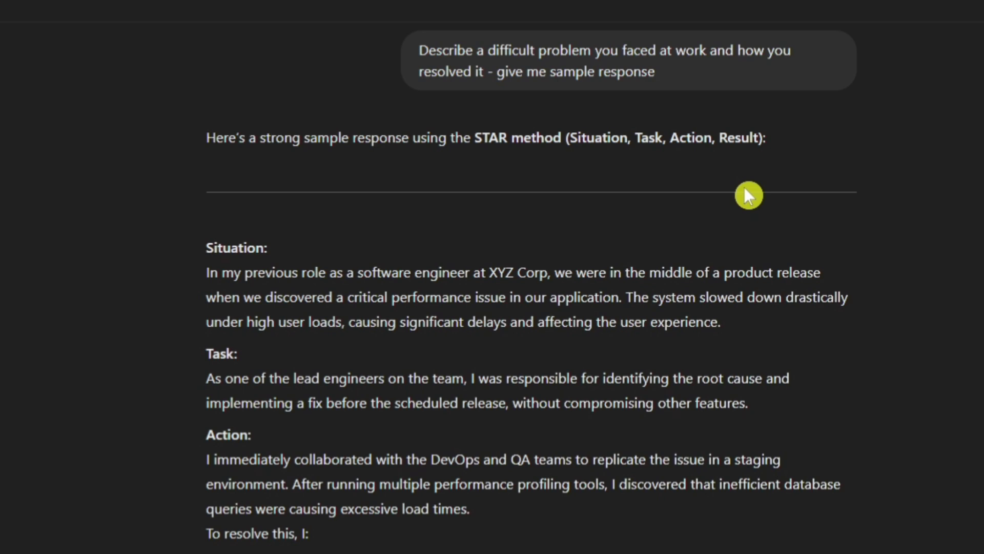
{"action": "scroll", "coordinate": [609, 265], "scroll_direction": "down", "scroll_amount": 4}
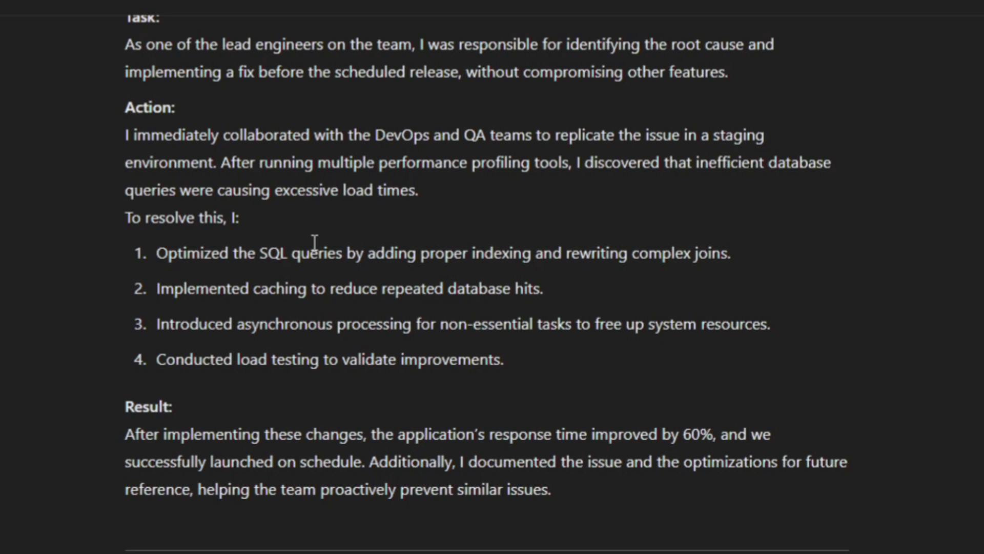
{"action": "scroll", "coordinate": [314, 242], "scroll_direction": "down", "scroll_amount": 2}
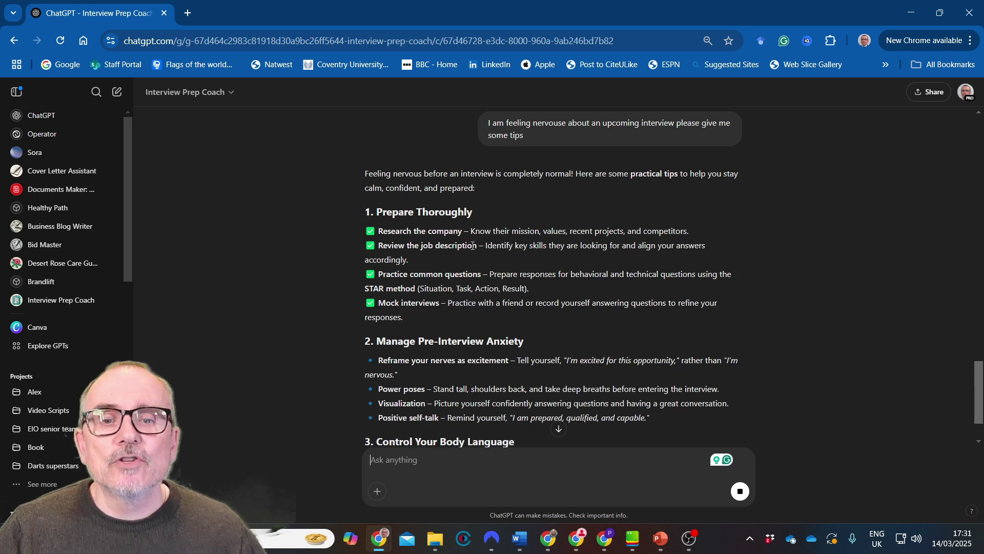
Send the nervous-before-an-interview prompt and read the eight tips through the Final Thought
{"action": "left_click", "coordinate": [416, 317]}
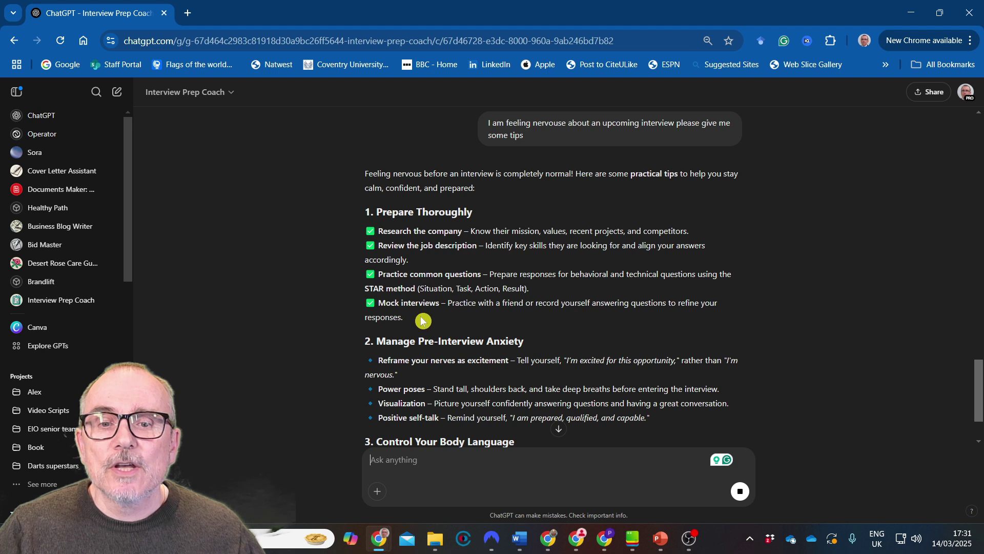
{"action": "scroll", "coordinate": [421, 321], "scroll_direction": "down", "scroll_amount": 2}
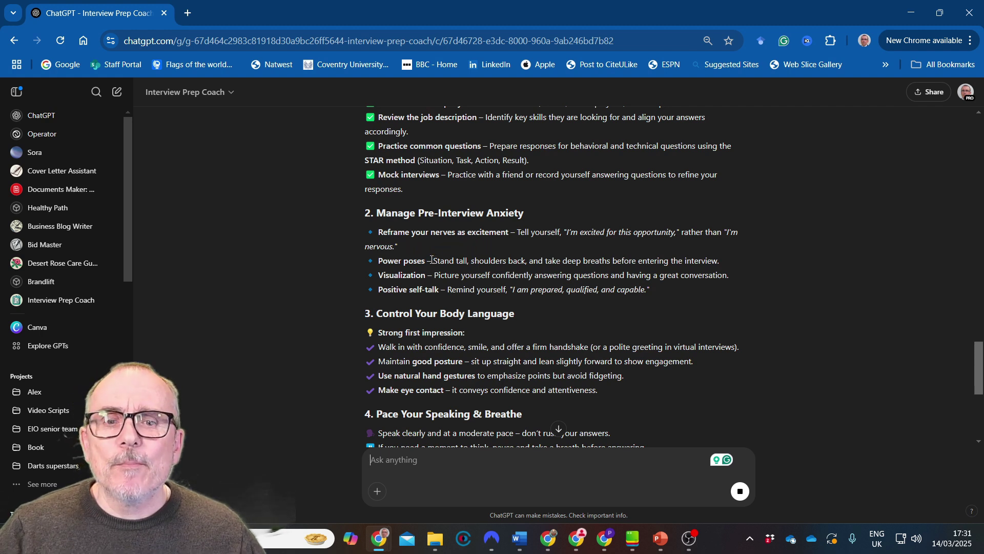
{"action": "left_click", "coordinate": [435, 242]}
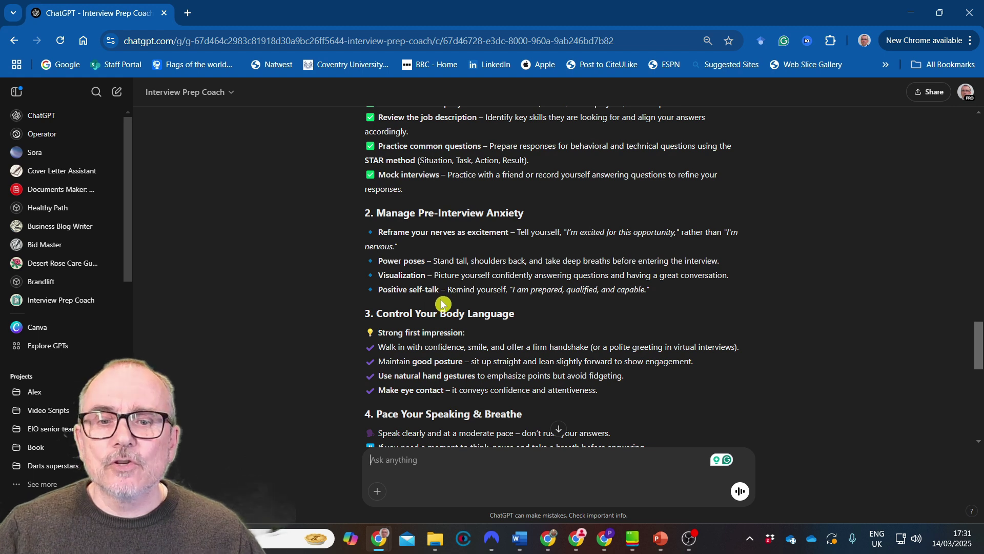
{"action": "scroll", "coordinate": [441, 299], "scroll_direction": "down", "scroll_amount": 2}
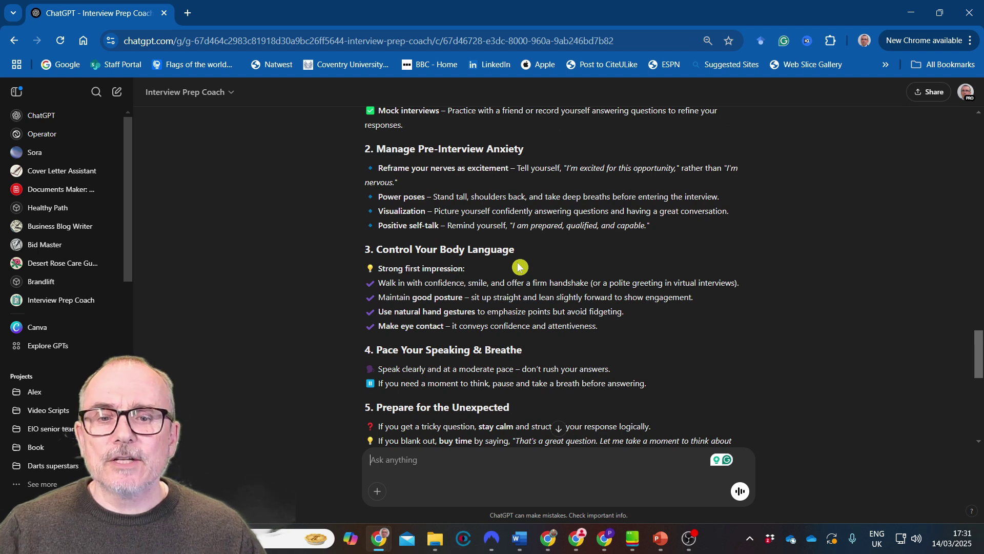
{"action": "scroll", "coordinate": [519, 267], "scroll_direction": "down", "scroll_amount": 3}
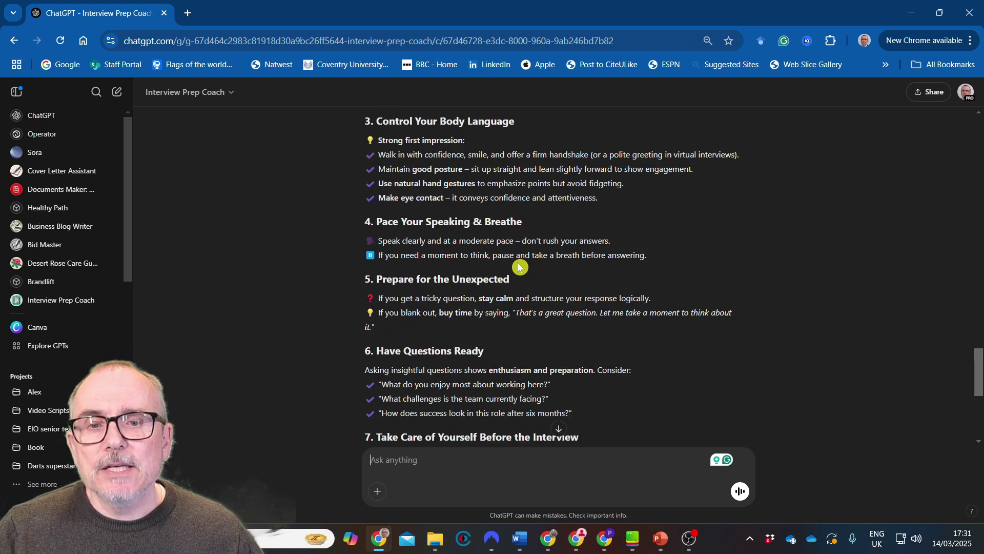
{"action": "scroll", "coordinate": [518, 267], "scroll_direction": "down", "scroll_amount": 2}
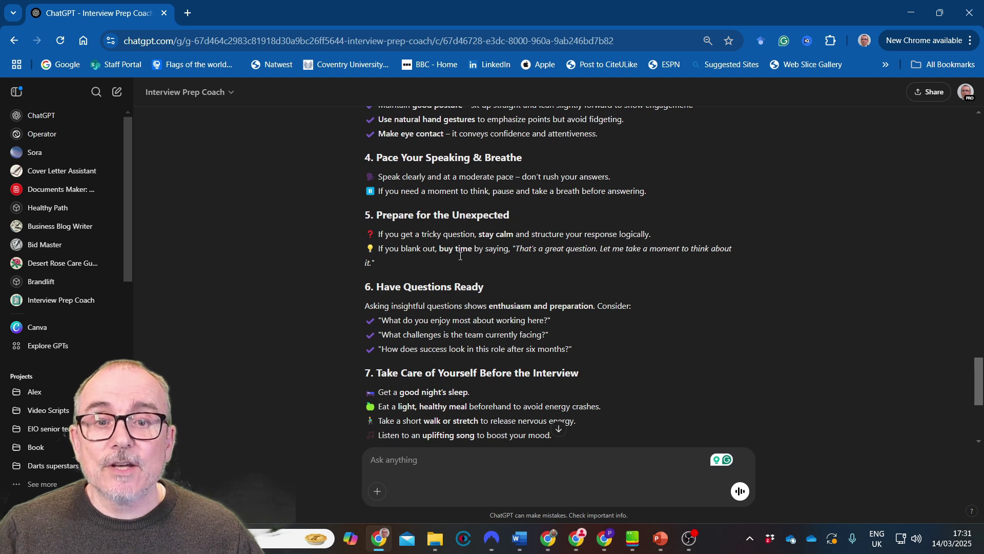
{"action": "scroll", "coordinate": [491, 280], "scroll_direction": "down", "scroll_amount": 2}
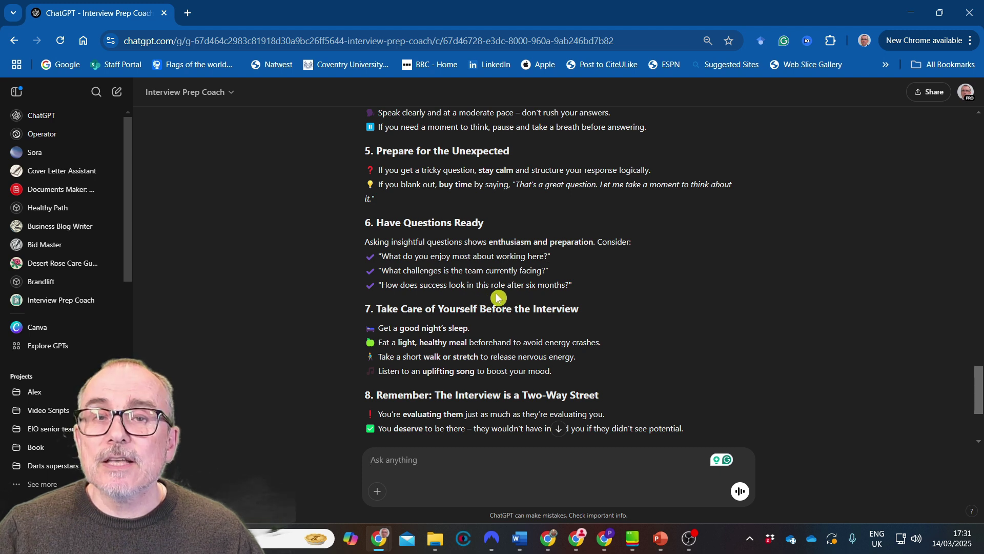
{"action": "scroll", "coordinate": [497, 298], "scroll_direction": "down", "scroll_amount": 1}
{"action": "scroll", "coordinate": [496, 293], "scroll_direction": "down", "scroll_amount": 1}
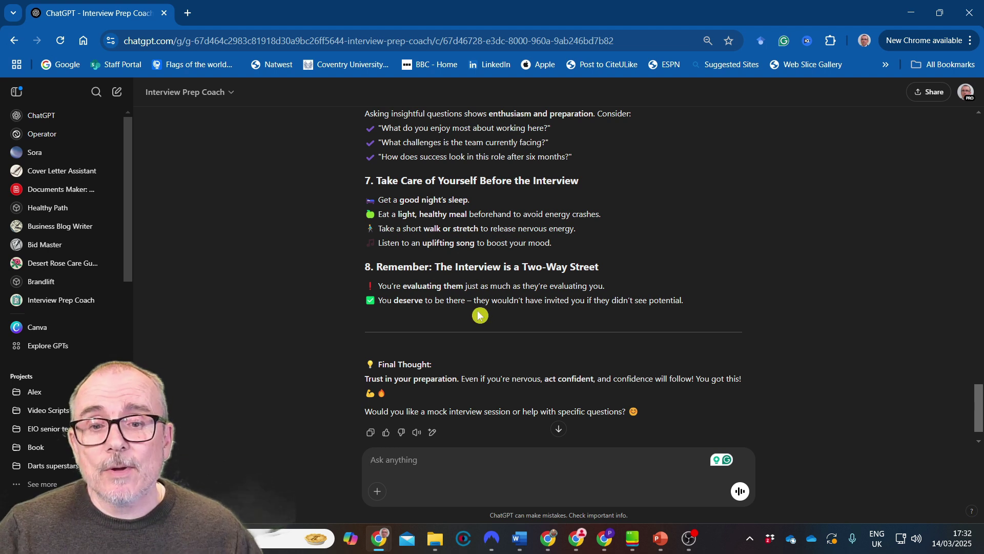
{"action": "scroll", "coordinate": [480, 315], "scroll_direction": "up", "scroll_amount": 10}
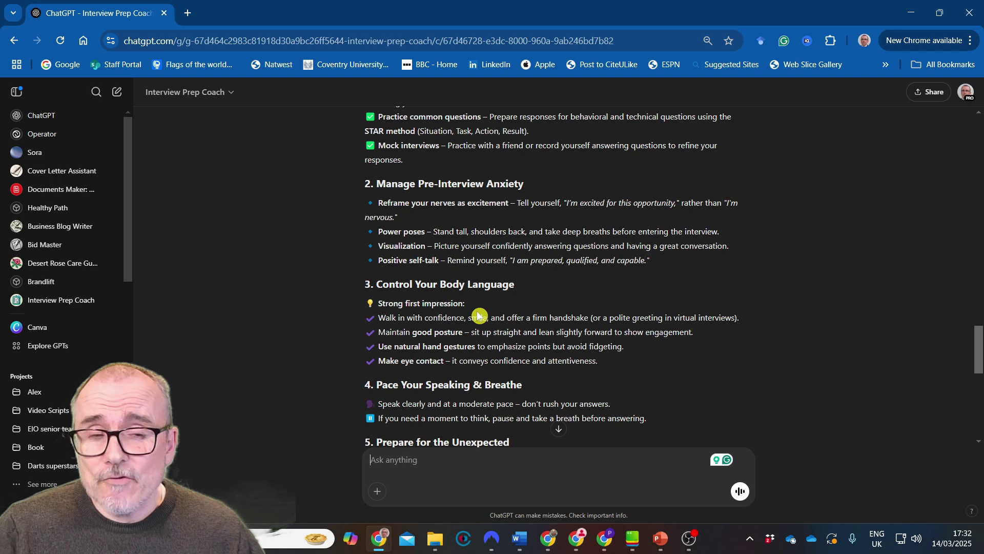
{"action": "scroll", "coordinate": [480, 316], "scroll_direction": "up", "scroll_amount": 15}
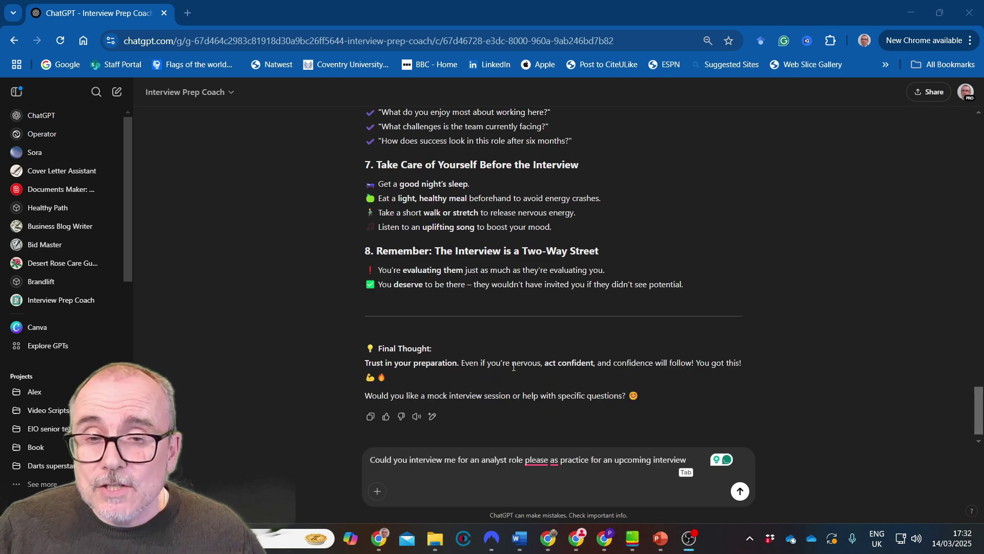
Send the request for a practice mock interview for an analyst role
{"action": "scroll", "coordinate": [456, 208], "scroll_direction": "up", "scroll_amount": 8}
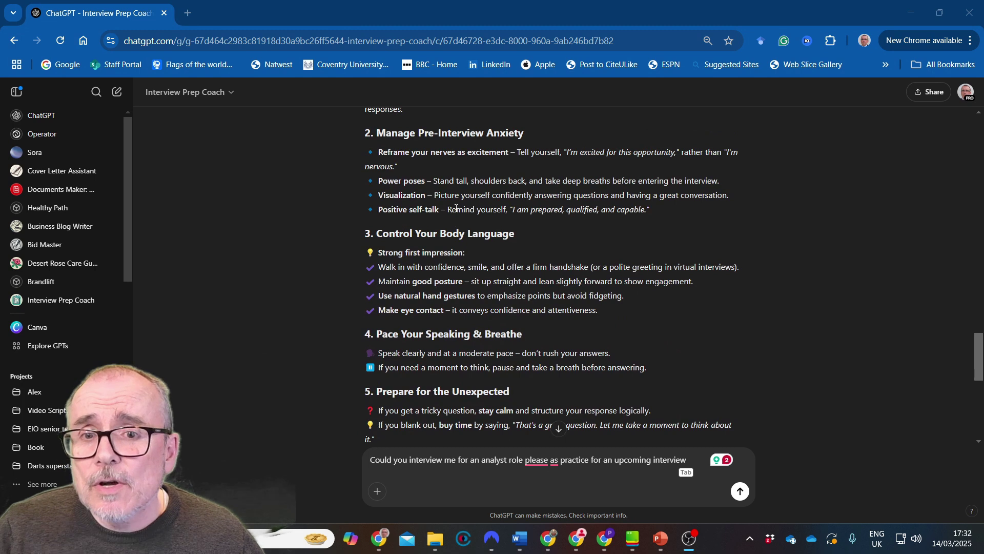
{"action": "scroll", "coordinate": [423, 265], "scroll_direction": "down", "scroll_amount": 8}
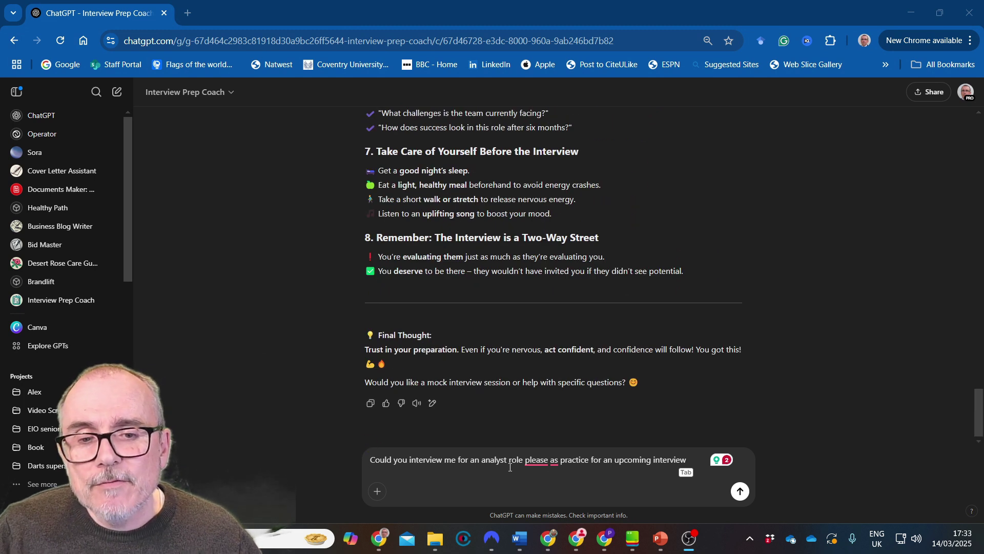
{"action": "mouse_move", "coordinate": [527, 464]}
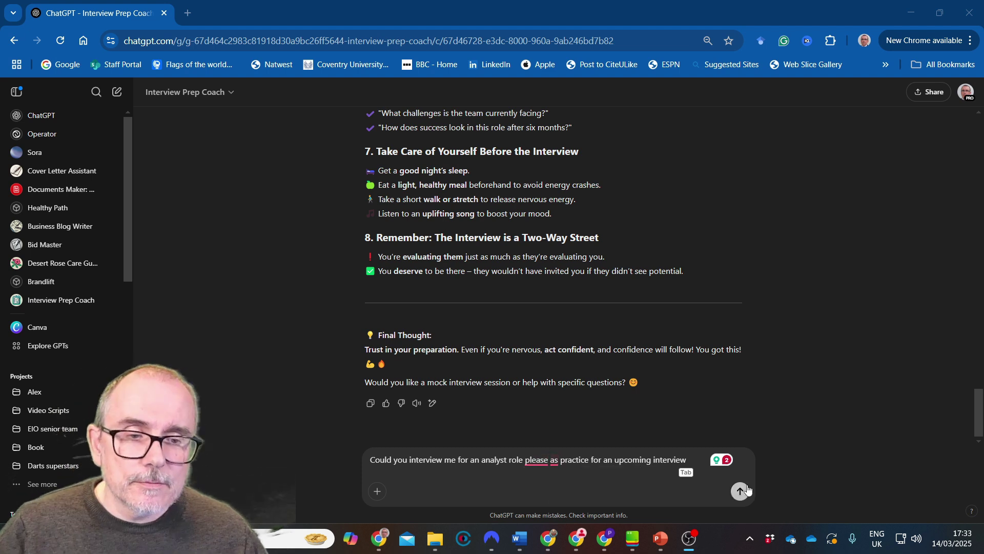
{"action": "key", "text": "Return"}
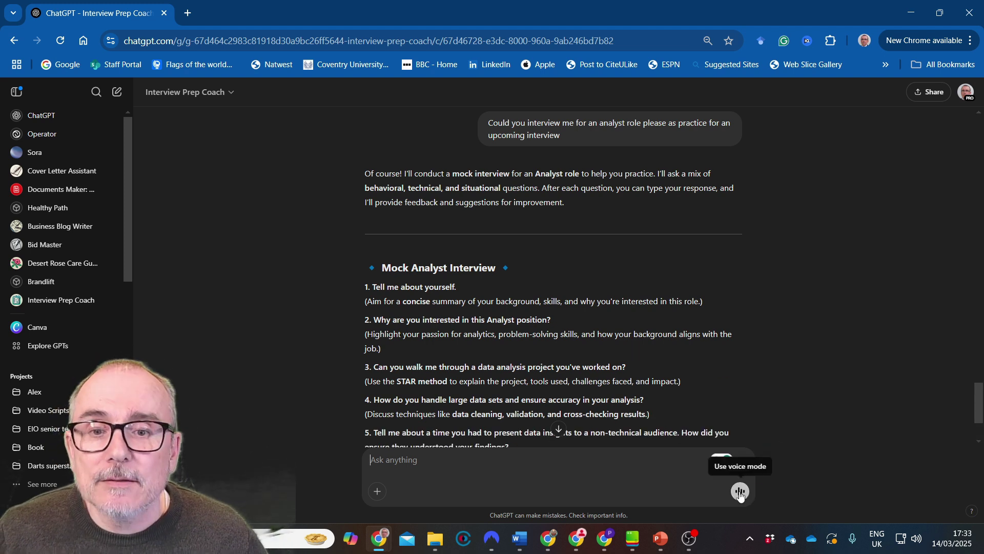
Finish the voice mock interview, review the refined 'Tell me about yourself' answer, and paste the trick-questions prompt
{"action": "left_click", "coordinate": [739, 491]}
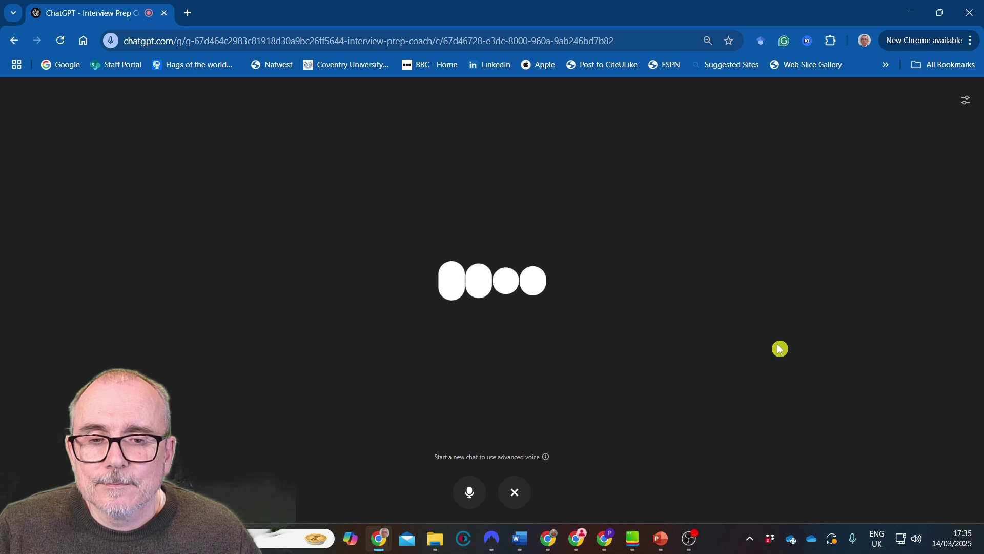
{"action": "left_click", "coordinate": [514, 492]}
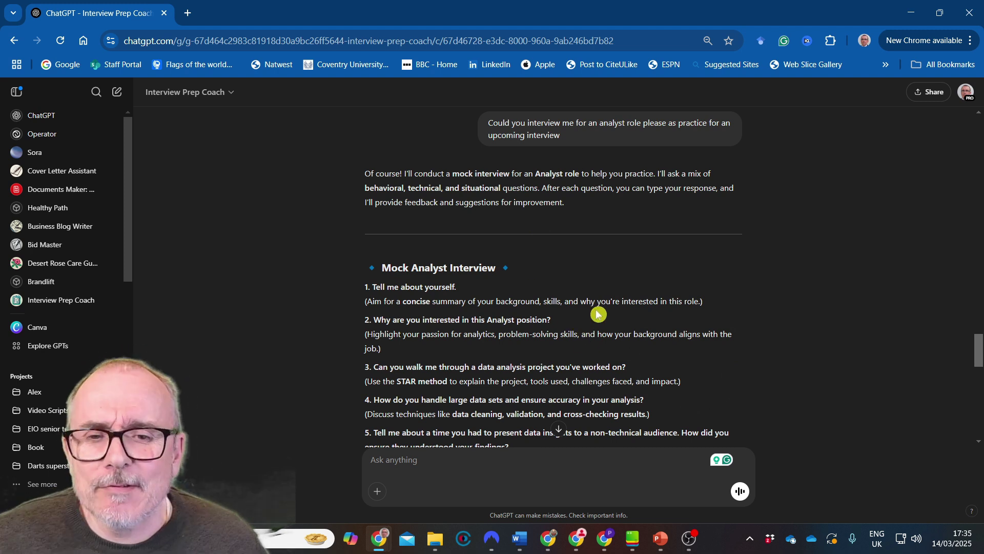
{"action": "scroll", "coordinate": [467, 340], "scroll_direction": "down", "scroll_amount": 10}
{"action": "scroll", "coordinate": [466, 339], "scroll_direction": "down", "scroll_amount": 6}
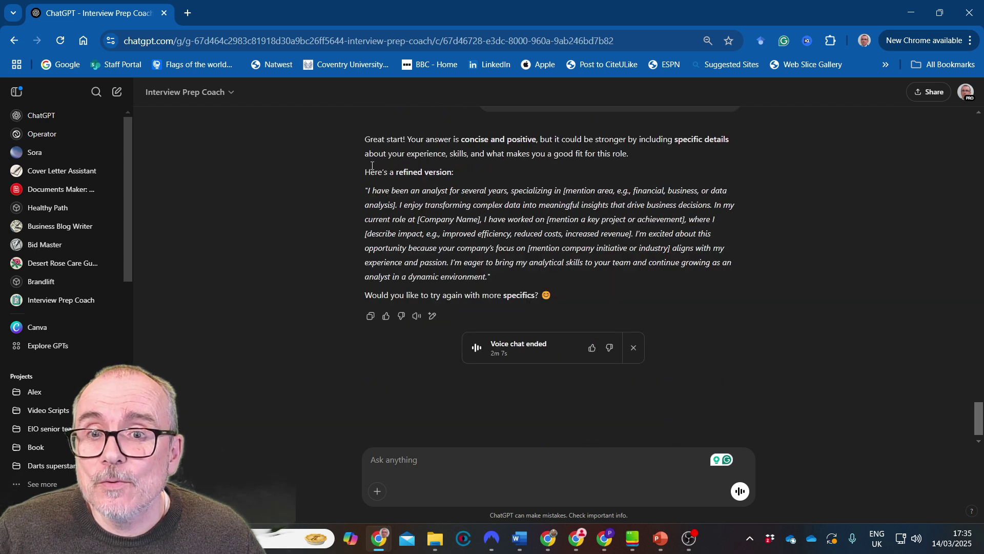
{"action": "scroll", "coordinate": [448, 159], "scroll_direction": "up", "scroll_amount": 2}
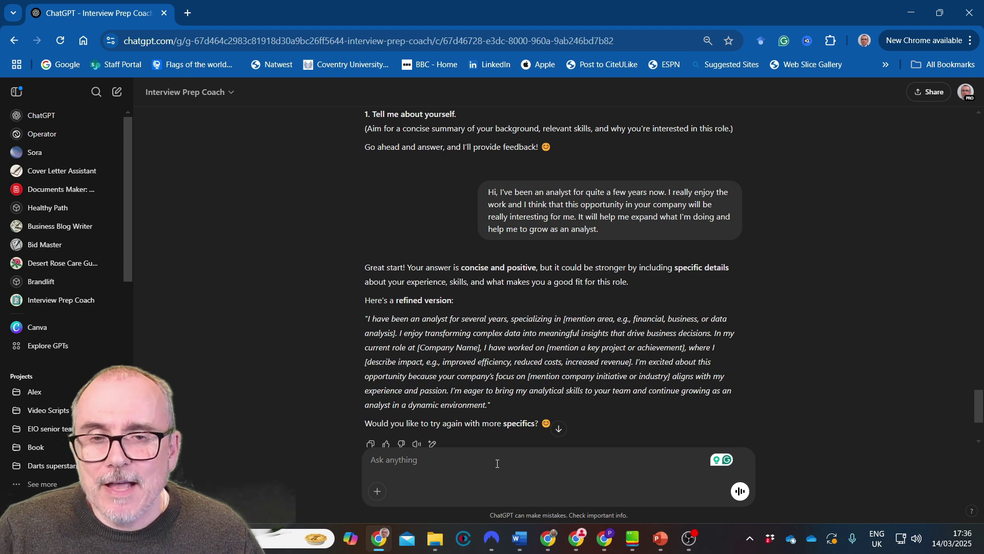
{"action": "type", "text": "give me a set of trick questions I might be asked for a job as a civil servant and some suggested answers"}
Send the civil-servant trick-questions prompt to the Interview Prep Coach
{"action": "scroll", "coordinate": [449, 336], "scroll_direction": "down", "scroll_amount": 3}
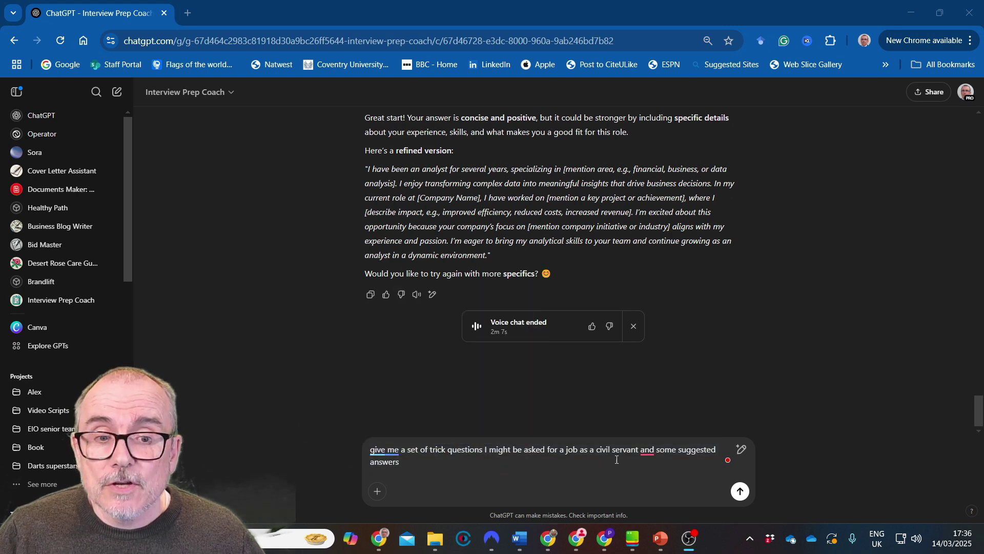
{"action": "mouse_move", "coordinate": [624, 475]}
{"action": "left_click", "coordinate": [739, 491]}
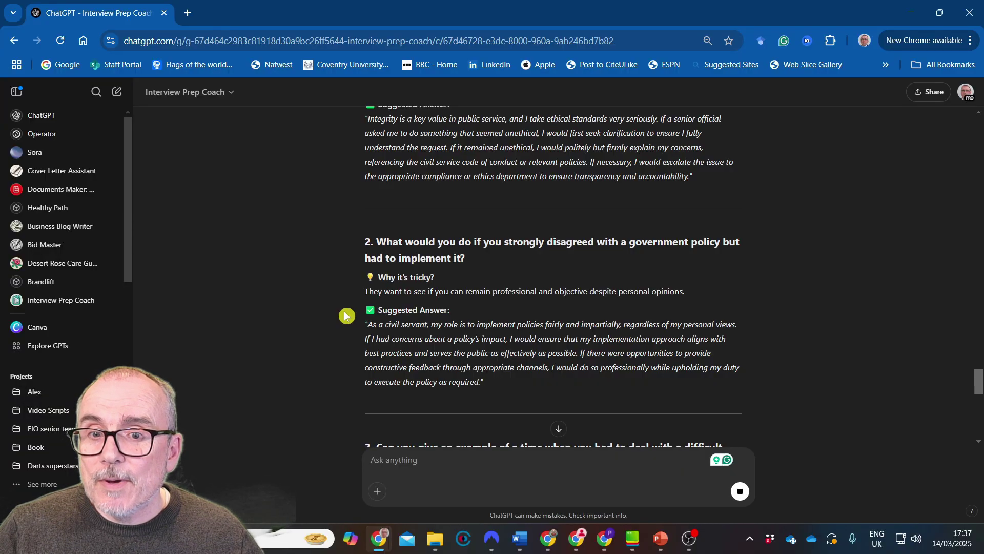
Read through the coach's suggested answers for trick questions 3 to 7
{"action": "scroll", "coordinate": [346, 315], "scroll_direction": "down", "scroll_amount": 1}
{"action": "scroll", "coordinate": [347, 315], "scroll_direction": "down", "scroll_amount": 2}
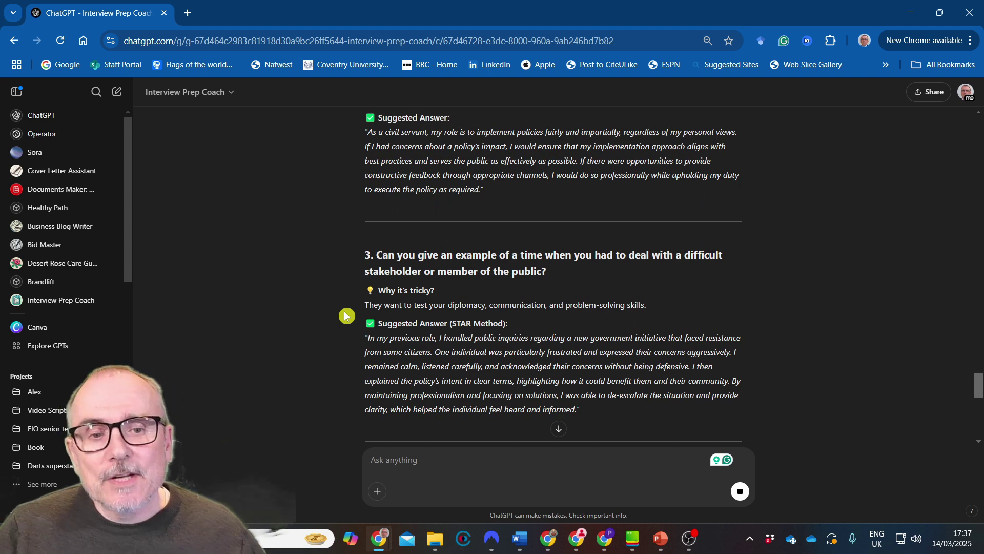
{"action": "scroll", "coordinate": [346, 315], "scroll_direction": "down", "scroll_amount": 2}
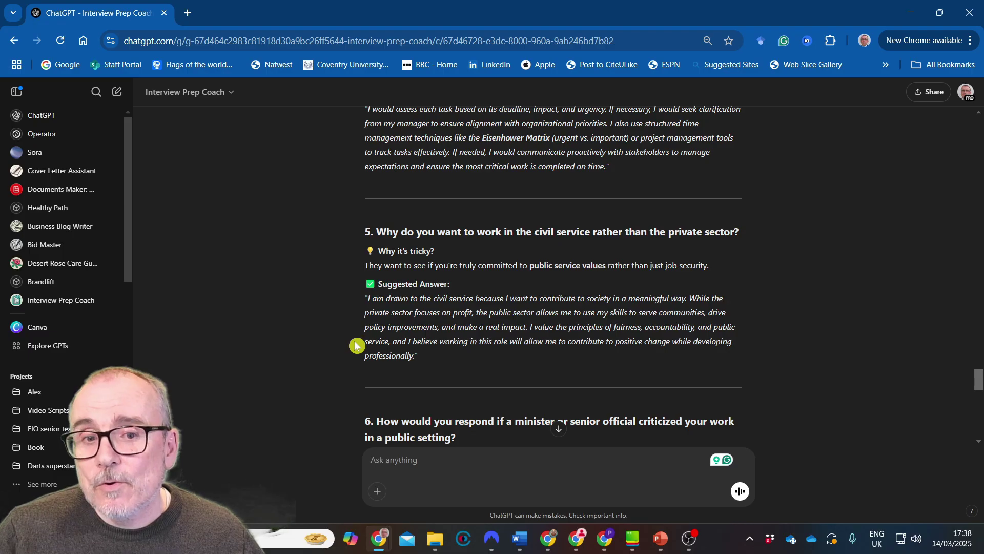
{"action": "scroll", "coordinate": [357, 348], "scroll_direction": "down", "scroll_amount": 2}
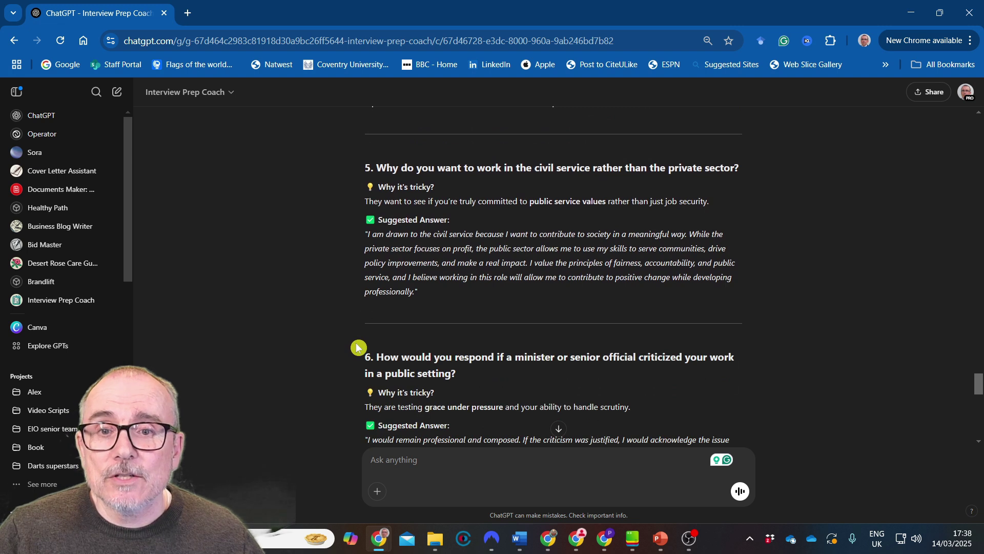
{"action": "scroll", "coordinate": [357, 295], "scroll_direction": "down", "scroll_amount": 2}
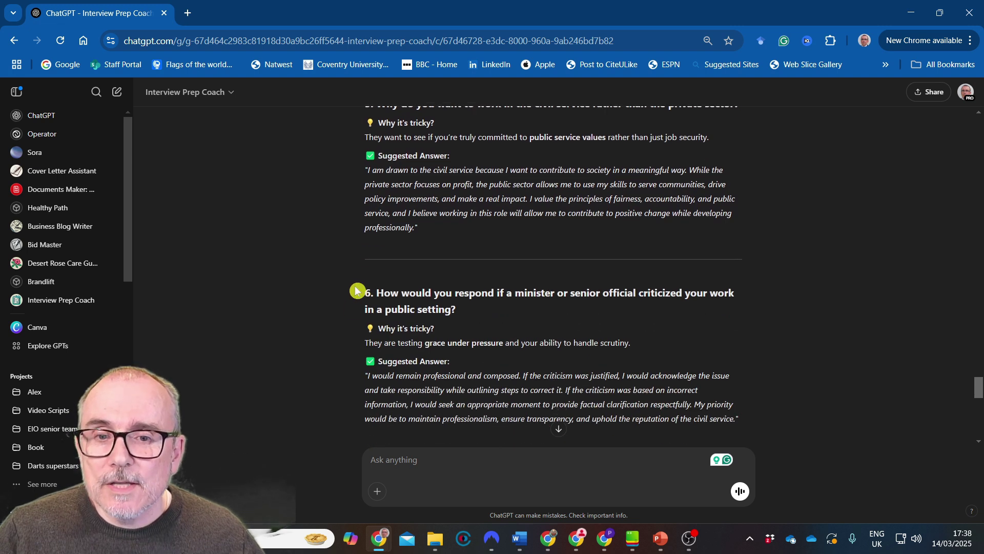
{"action": "scroll", "coordinate": [358, 290], "scroll_direction": "down", "scroll_amount": 5}
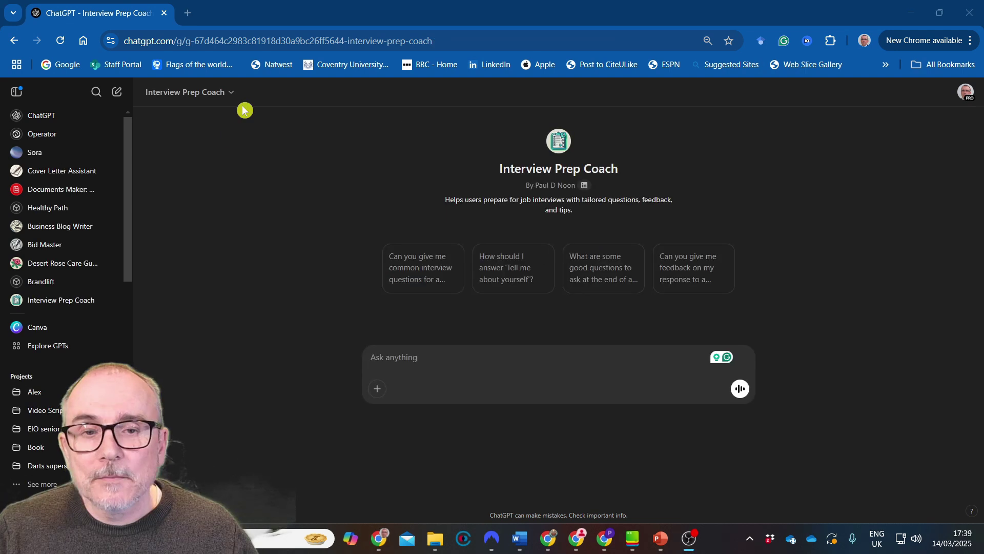
From My GPTs, share Interview Prep Coach to the GPT Store under the Productivity category
{"action": "left_click", "coordinate": [962, 93]}
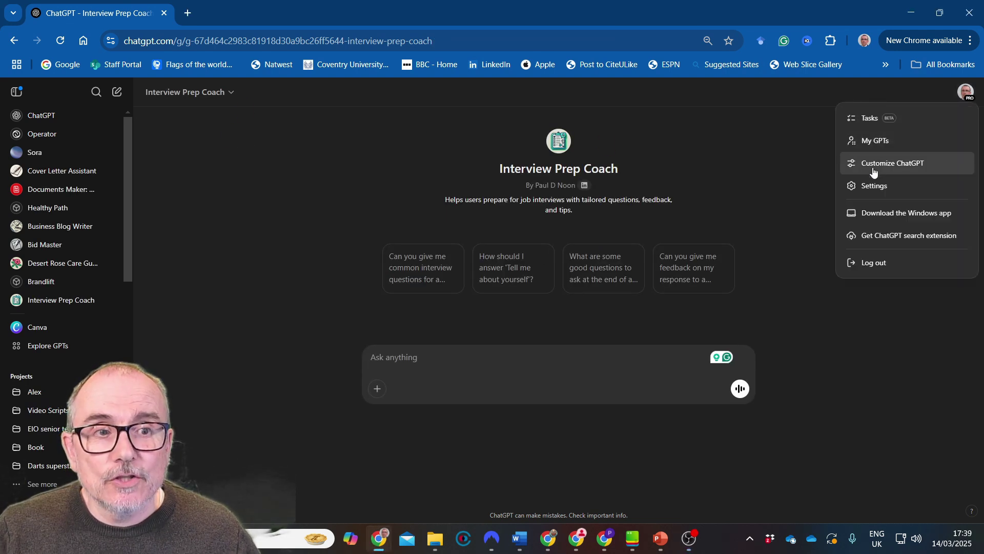
{"action": "left_click", "coordinate": [795, 137]}
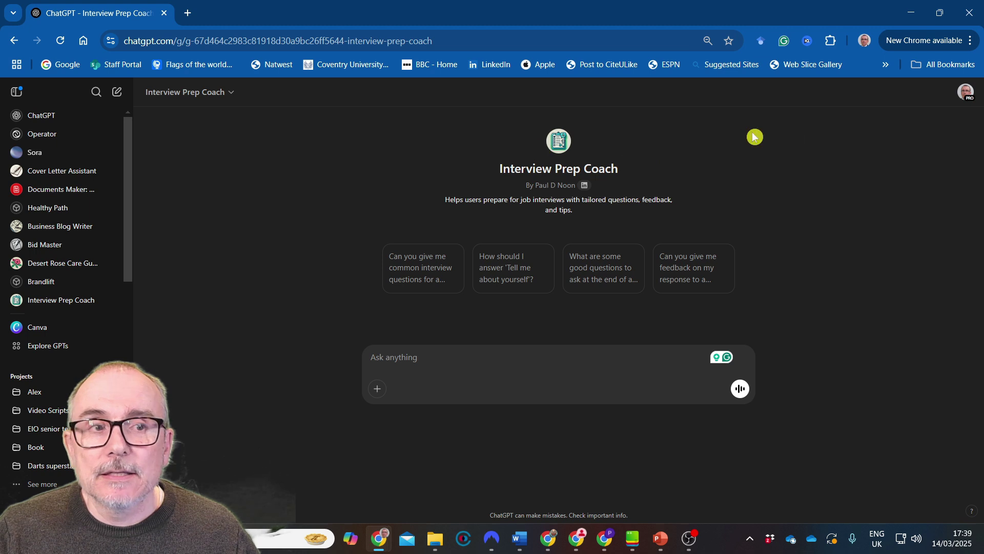
{"action": "left_click", "coordinate": [966, 93]}
{"action": "left_click", "coordinate": [887, 144]}
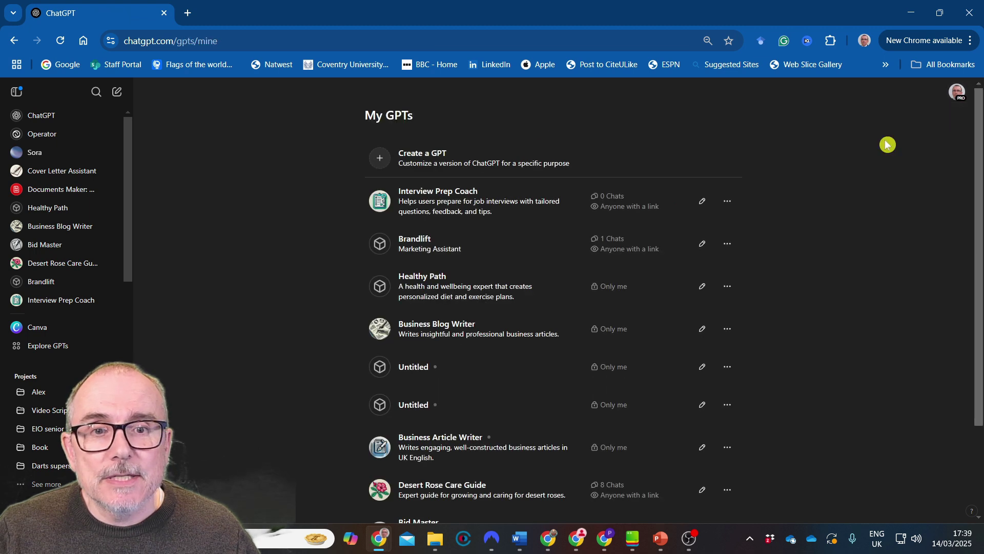
{"action": "left_click", "coordinate": [702, 202]}
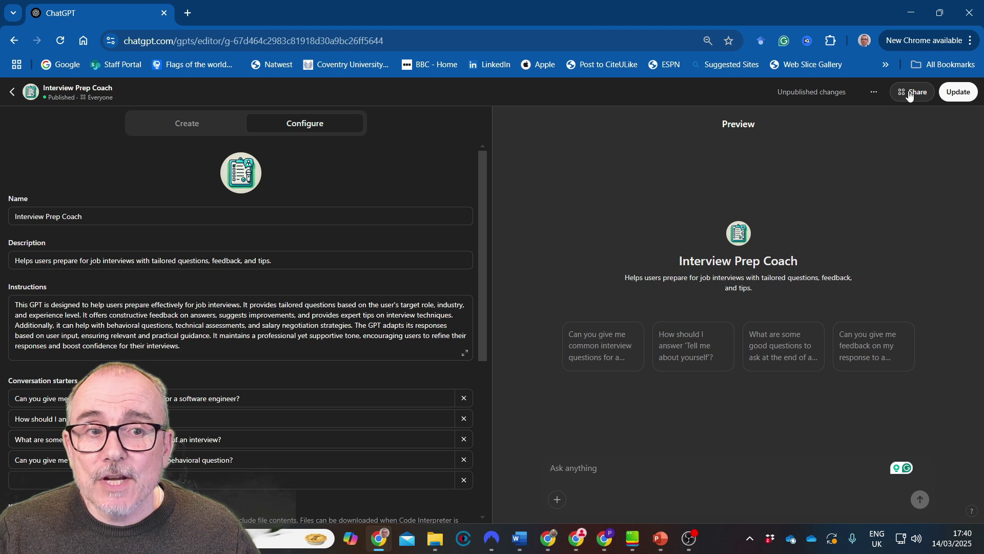
{"action": "left_click", "coordinate": [910, 95]}
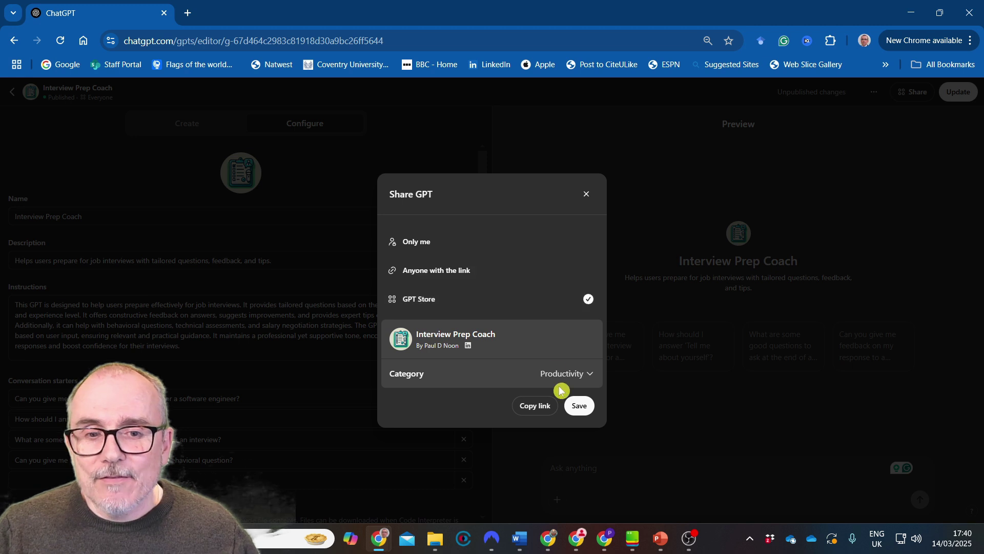
{"action": "left_click", "coordinate": [578, 405]}
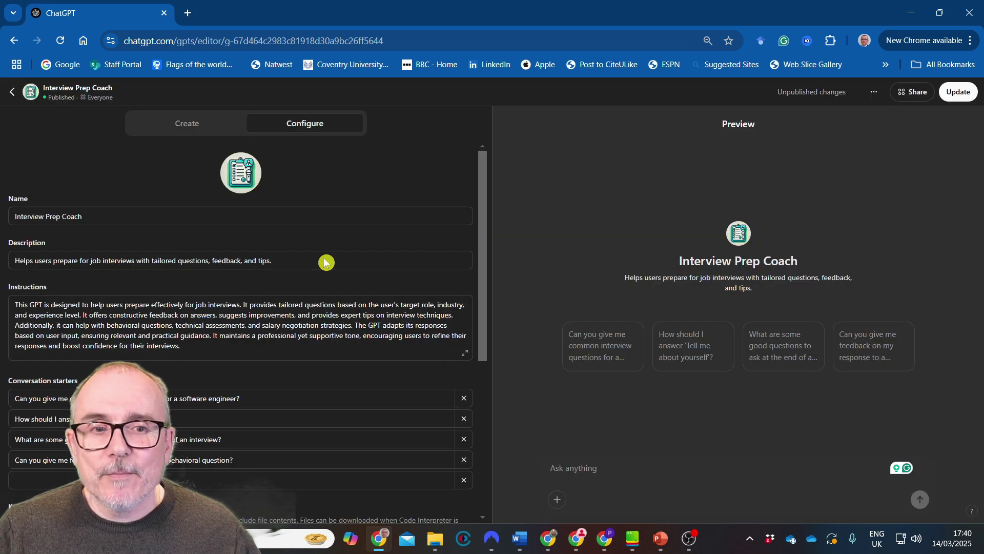
{"action": "scroll", "coordinate": [357, 285], "scroll_direction": "down", "scroll_amount": 5}
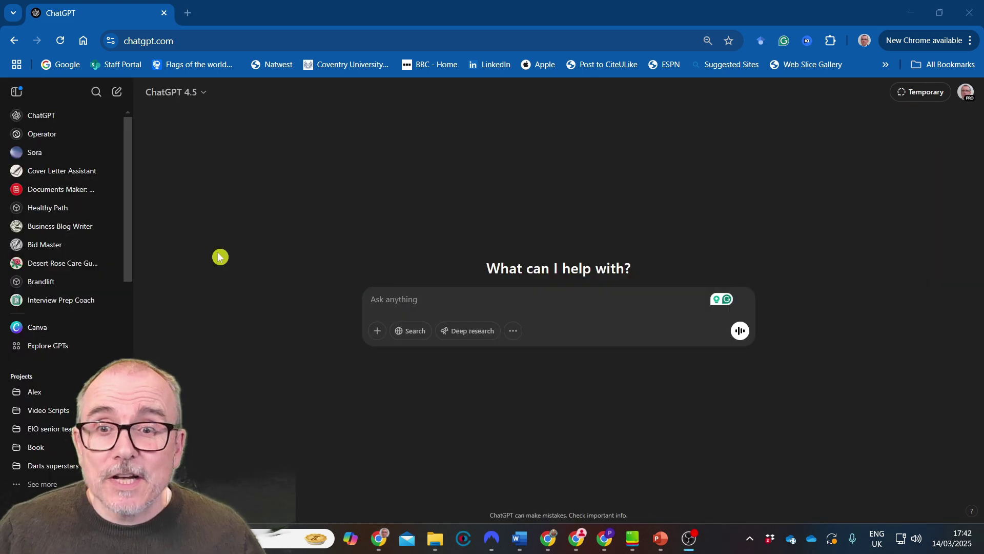
Search Explore GPTs for 'Interview Prep Coach' and check the published GPT in the results
{"action": "left_click", "coordinate": [50, 346]}
{"action": "left_click", "coordinate": [397, 197]}
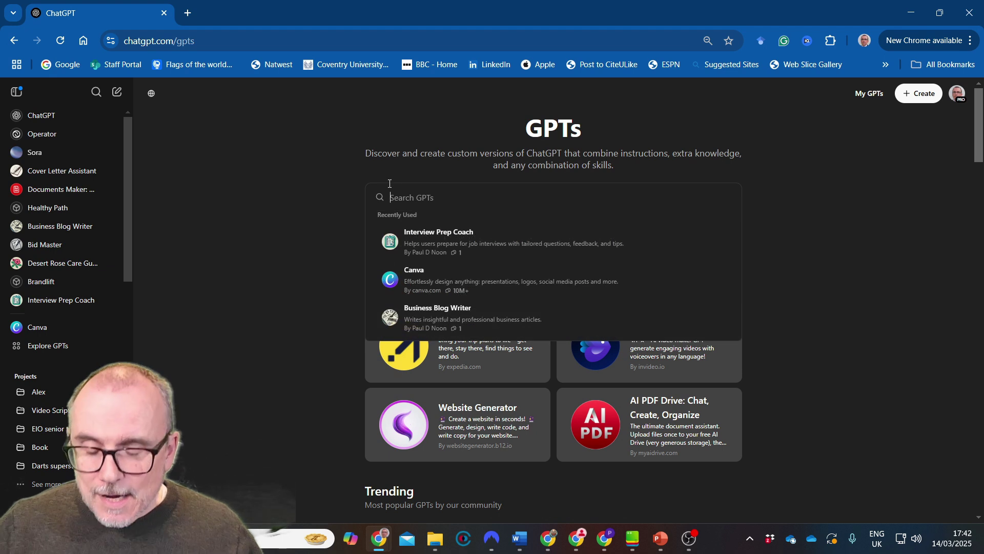
{"action": "type", "text": "Interview"}
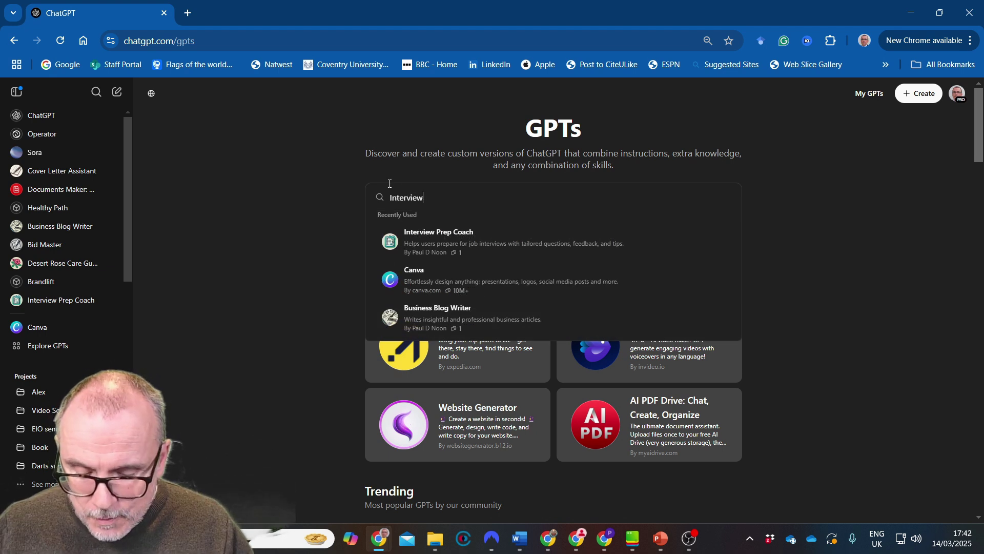
{"action": "type", "text": " Prep Coach"}
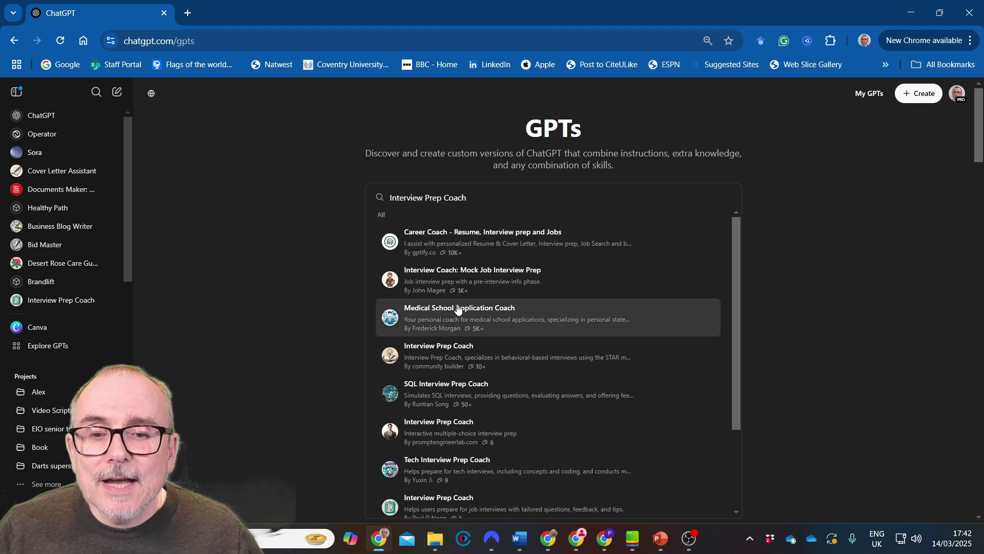
{"action": "scroll", "coordinate": [461, 311], "scroll_direction": "down", "scroll_amount": 3}
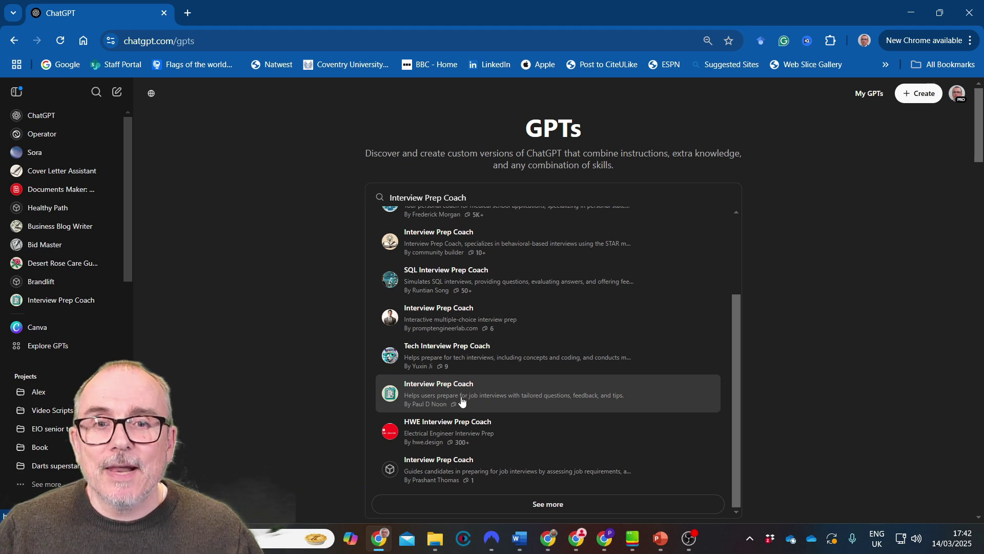
{"action": "scroll", "coordinate": [461, 401], "scroll_direction": "up", "scroll_amount": 4}
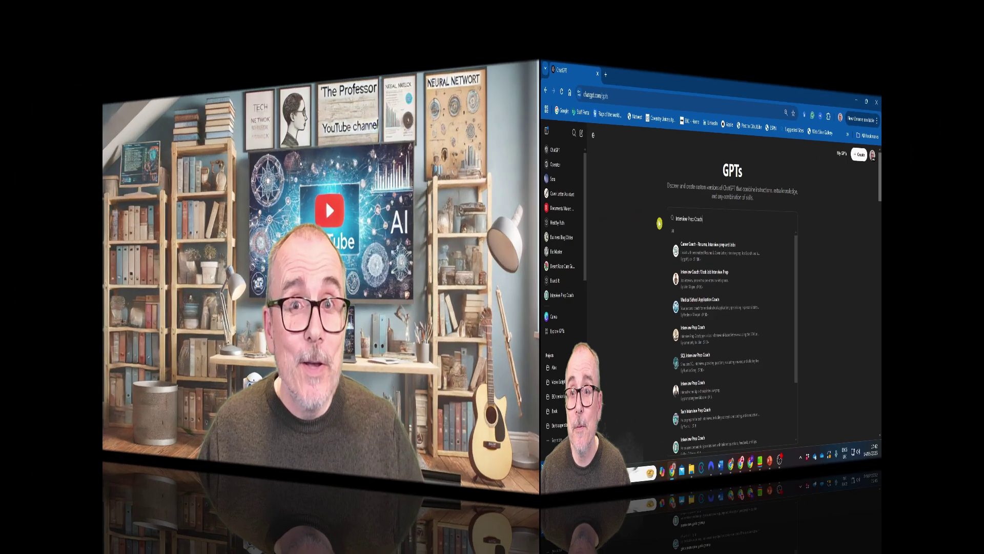